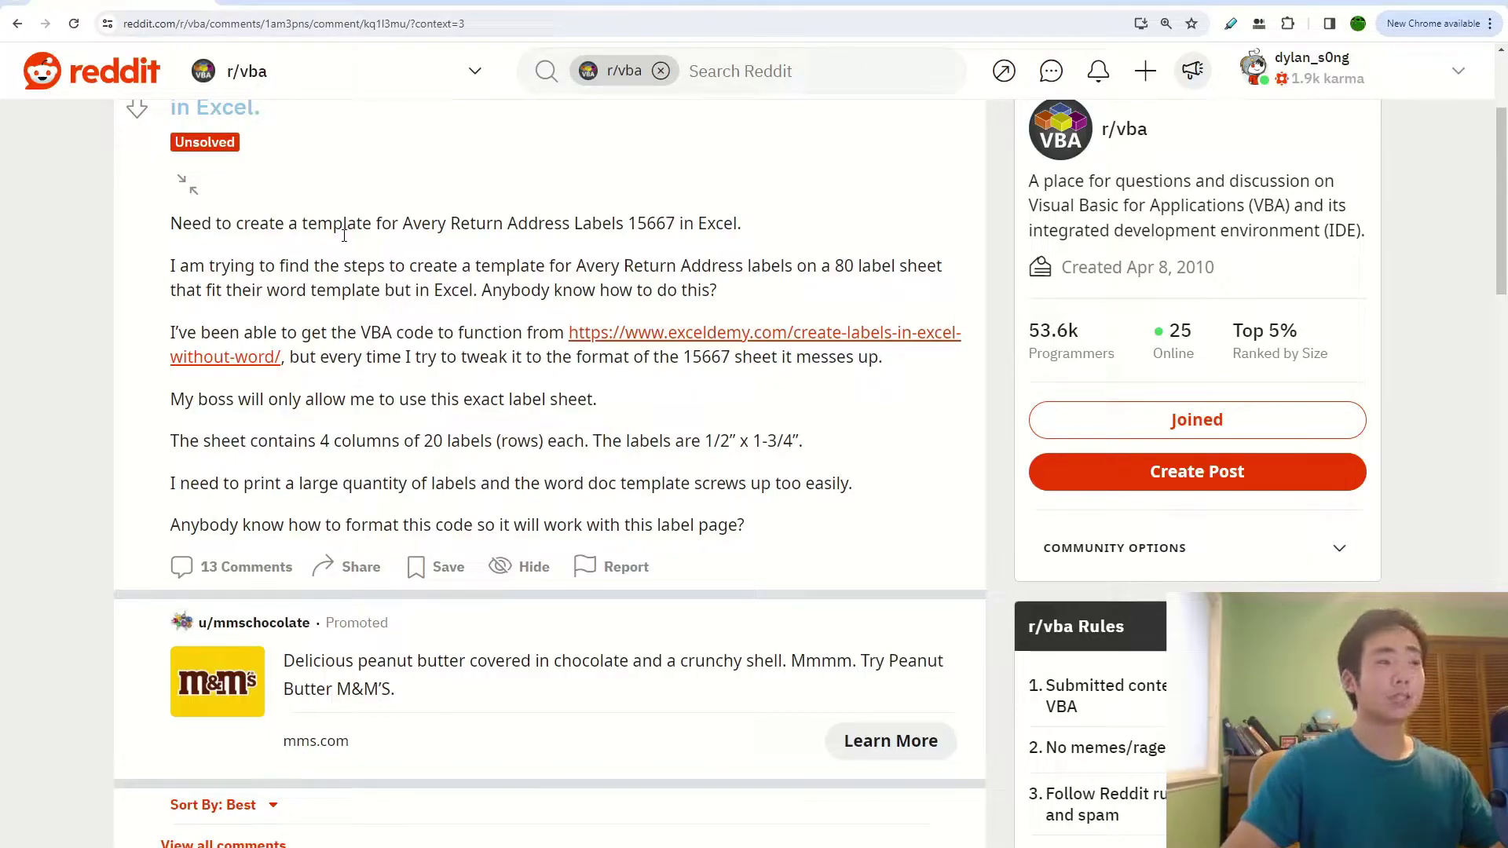
# Highlight the 'Avery return address labels' and 'VBA code' wording in the Reddit post
pyautogui.moveTo(407, 227); pyautogui.dragTo(642, 227)
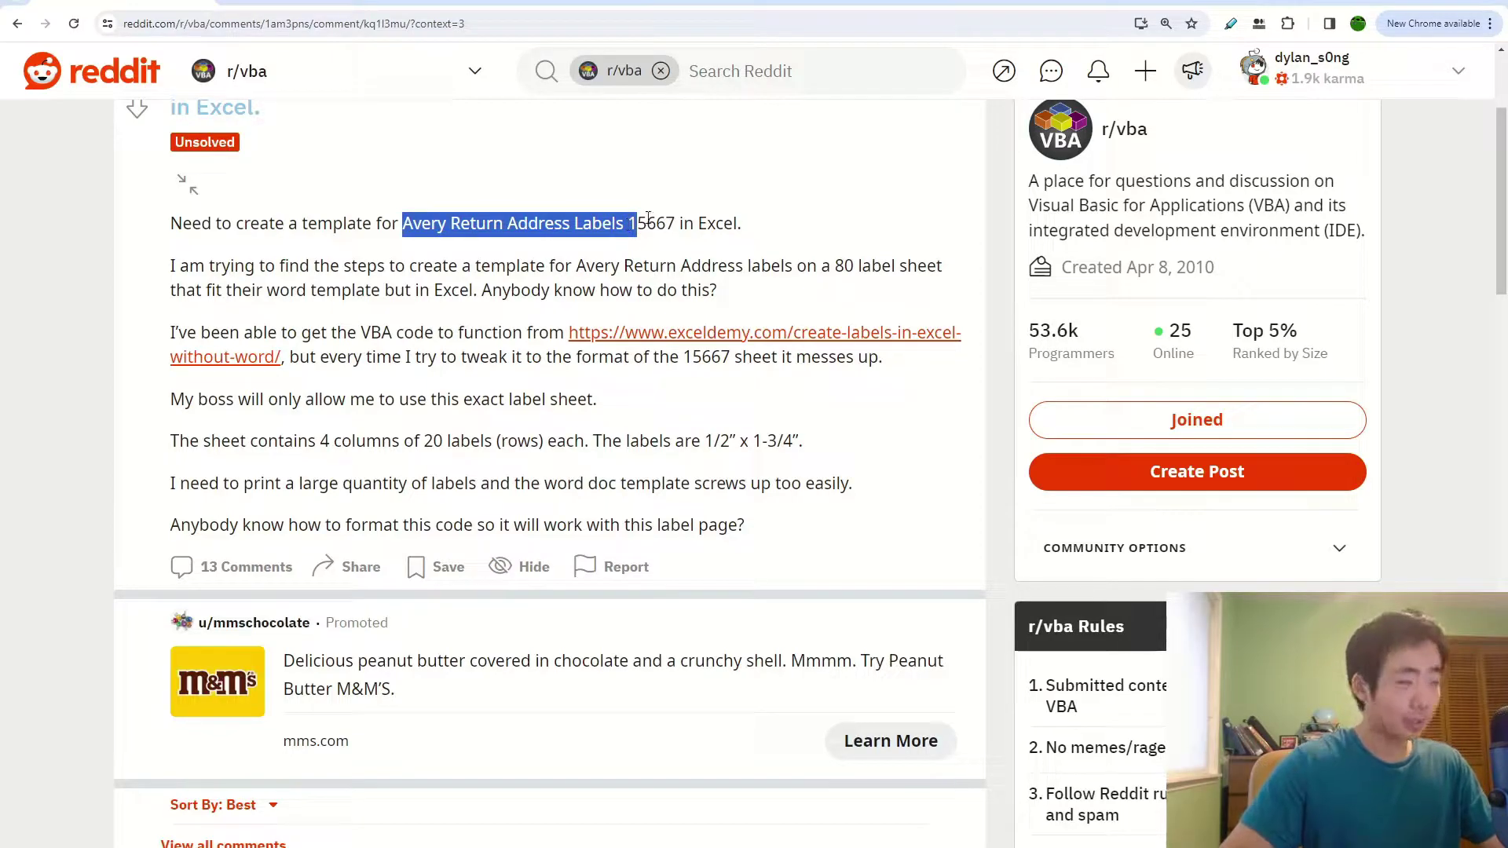
pyautogui.click(661, 223)
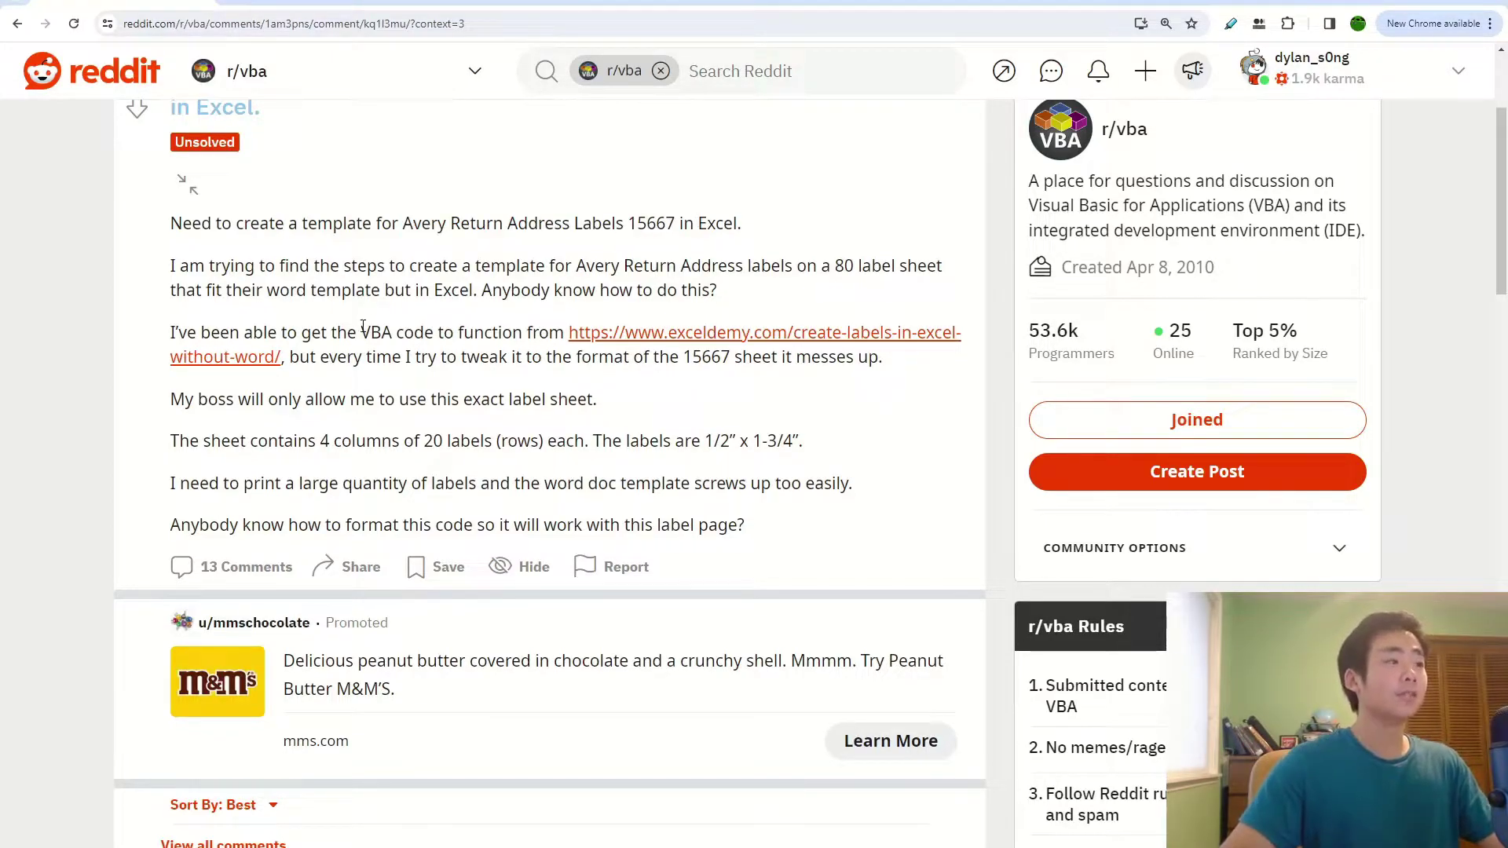
pyautogui.moveTo(363, 326); pyautogui.dragTo(435, 336)
pyautogui.click(428, 348)
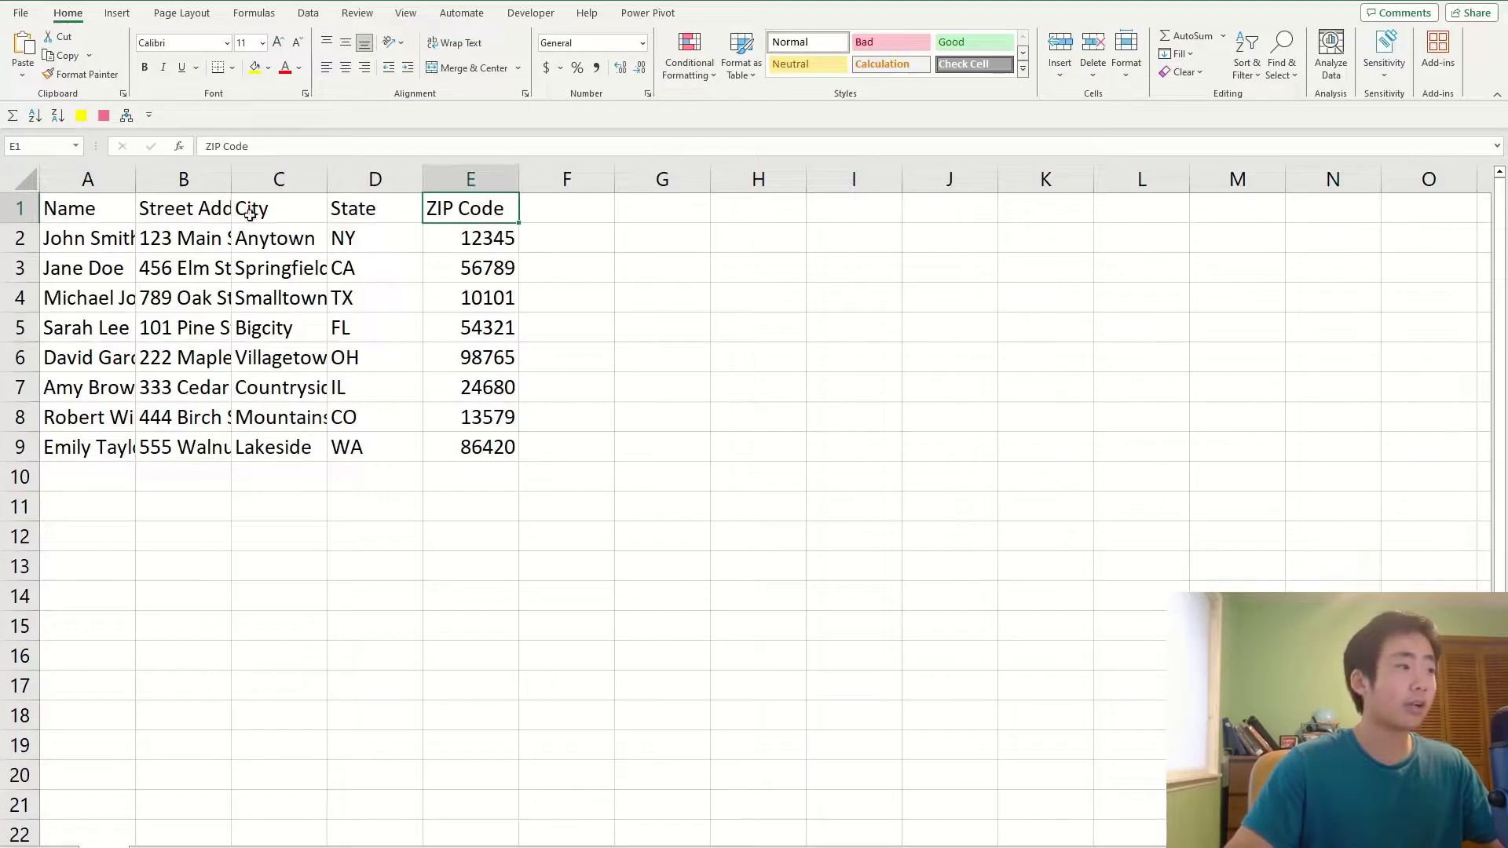
# Review the Name, Street Address, City, State and ZIP Code entries in columns A–E
pyautogui.click(108, 339)
pyautogui.click(118, 250)
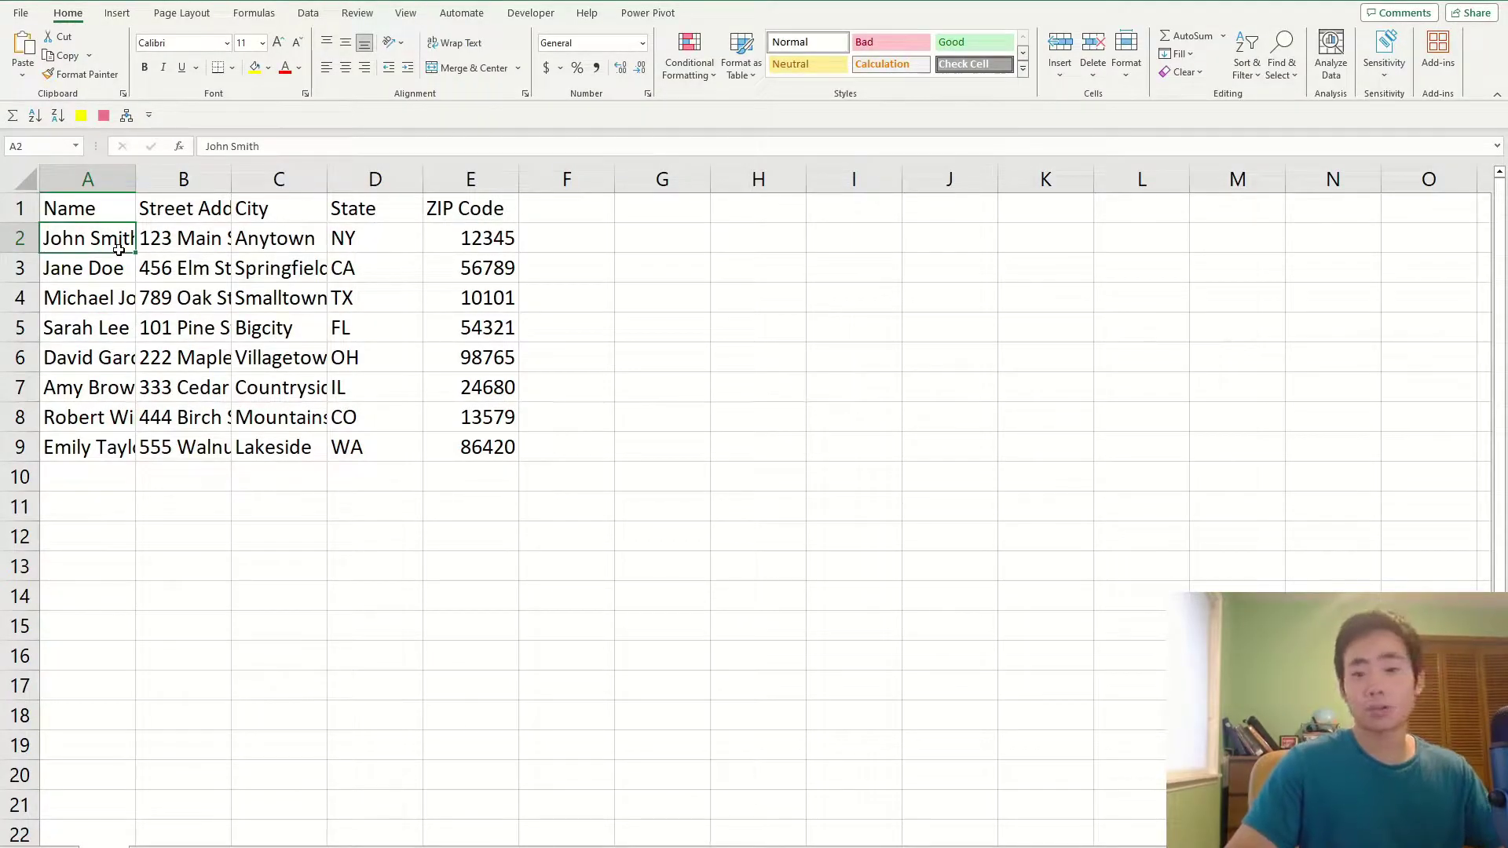
pyautogui.moveTo(118, 250); pyautogui.dragTo(95, 228)
pyautogui.click(163, 216)
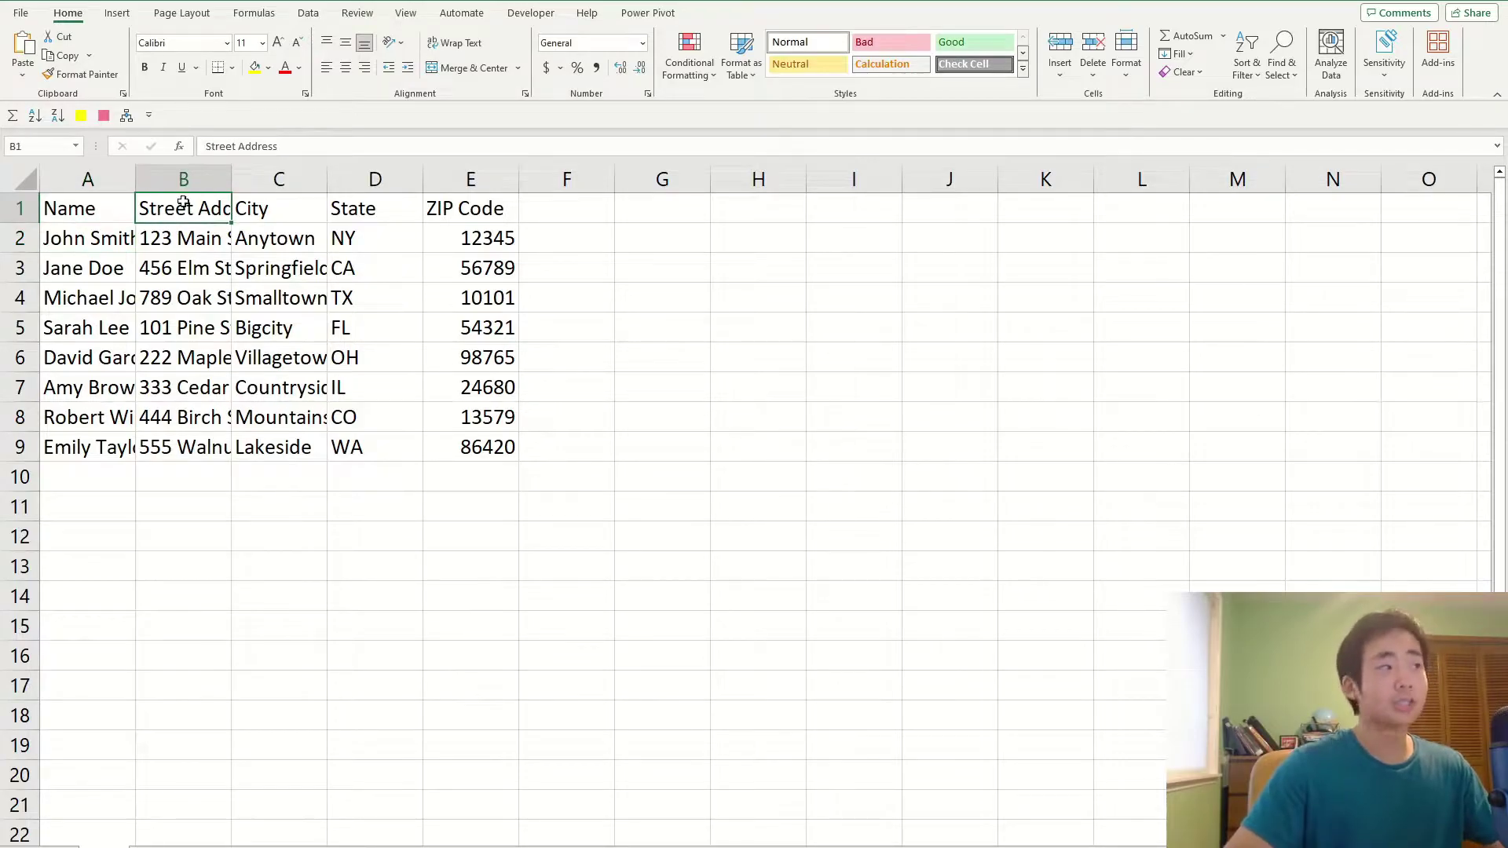
pyautogui.click(271, 228)
pyautogui.click(347, 236)
pyautogui.click(470, 209)
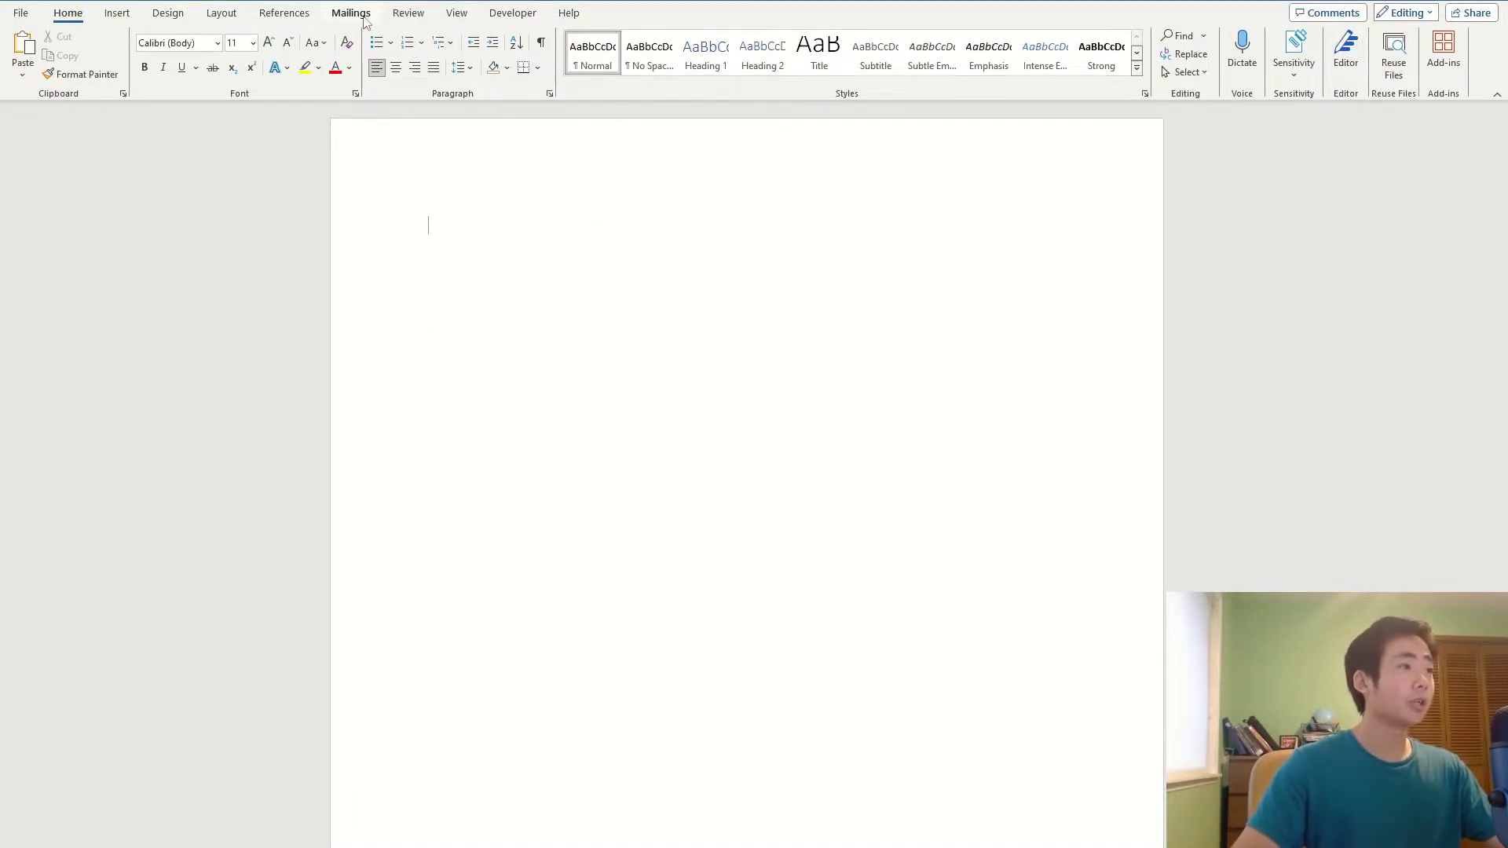
# Start a Labels mail merge and set the label vendor to Avery US Letter
pyautogui.click(350, 13)
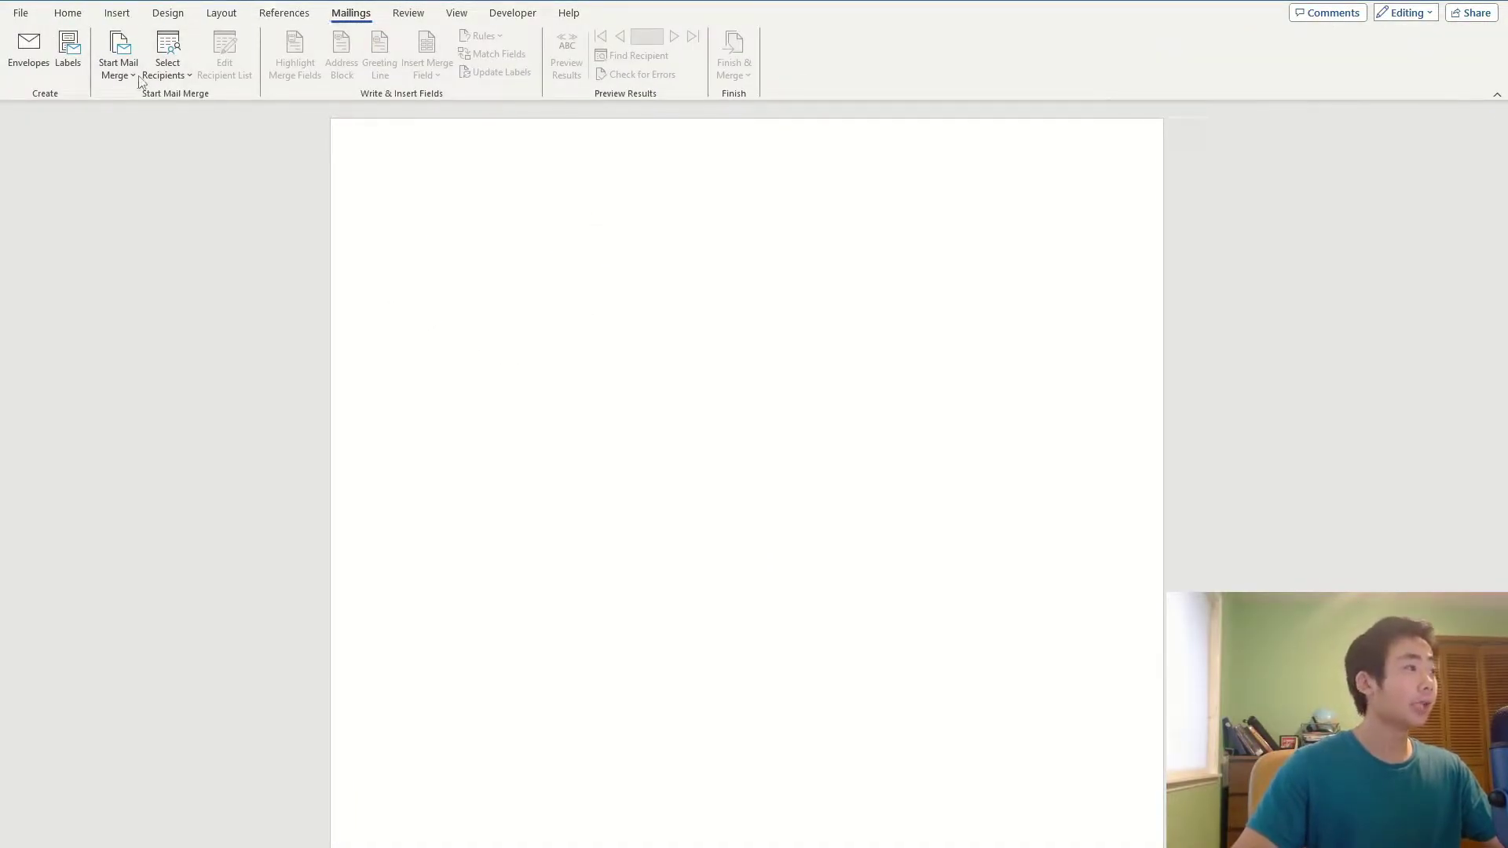
pyautogui.click(125, 71)
pyautogui.click(145, 162)
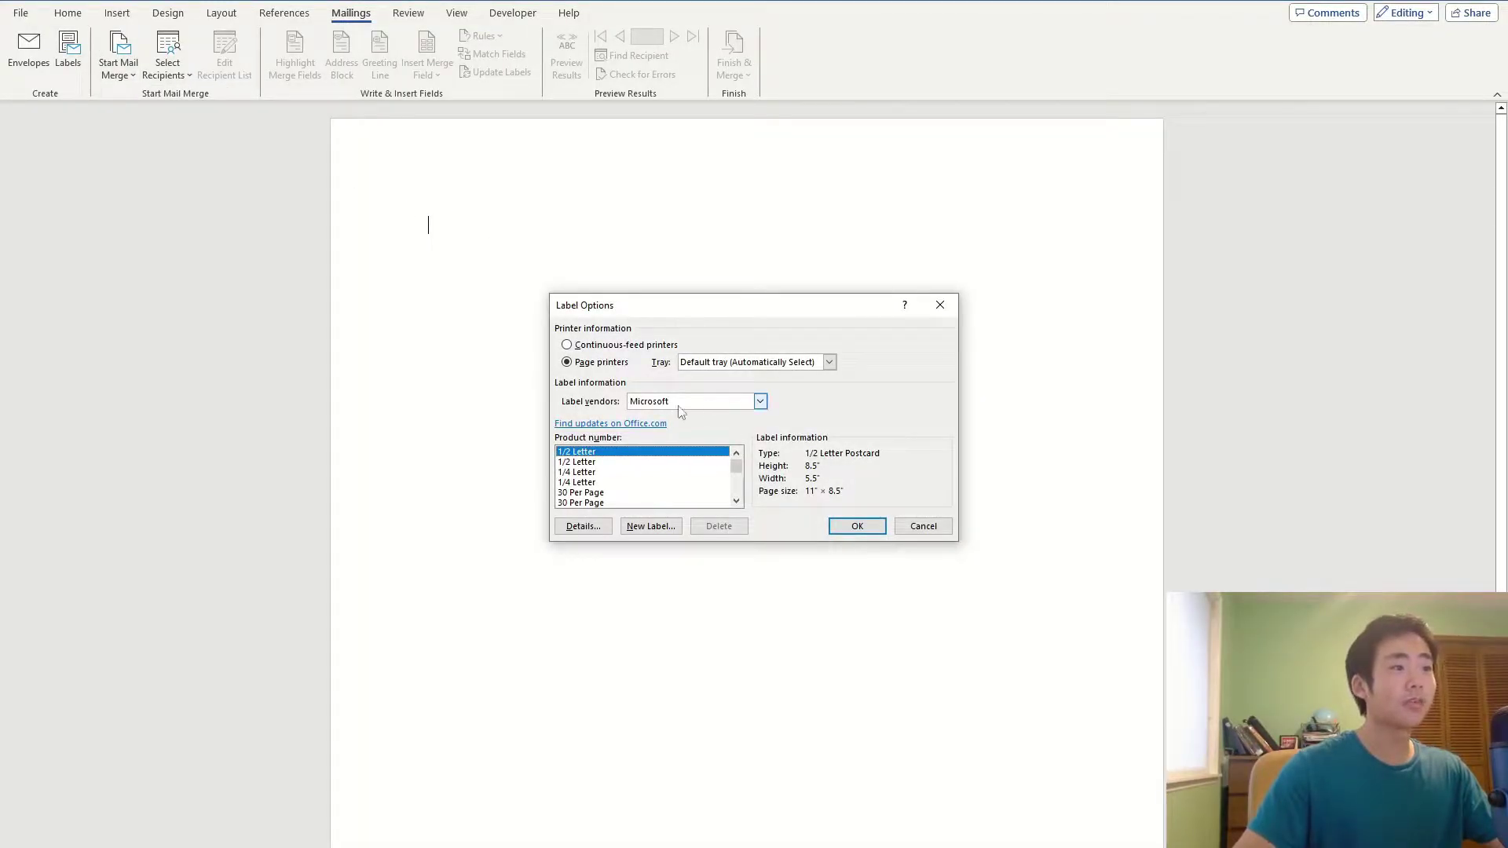
pyautogui.click(761, 401)
pyautogui.scroll(5, 731, 441)
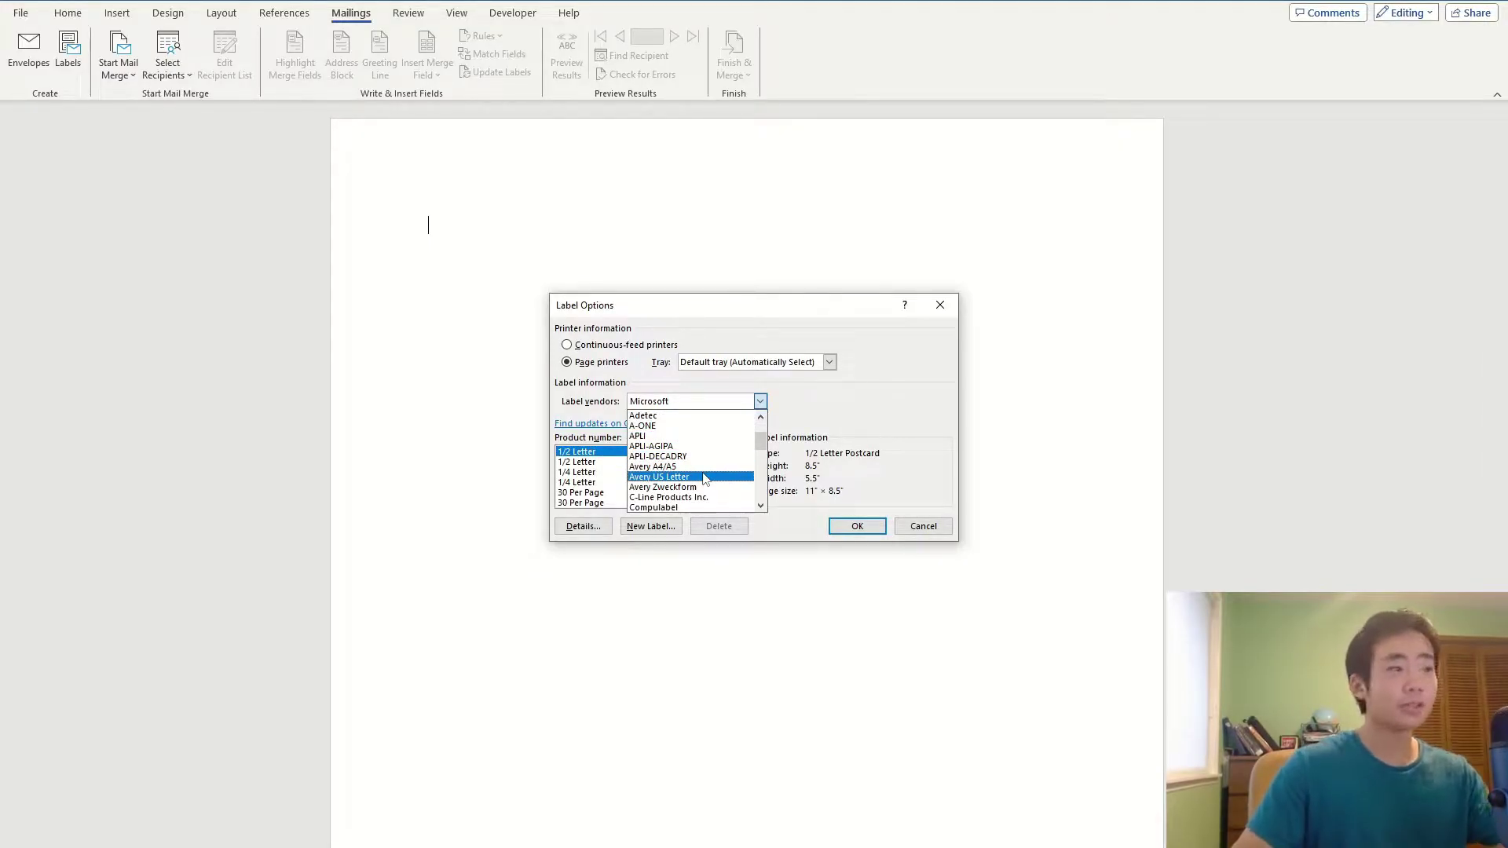
pyautogui.click(704, 477)
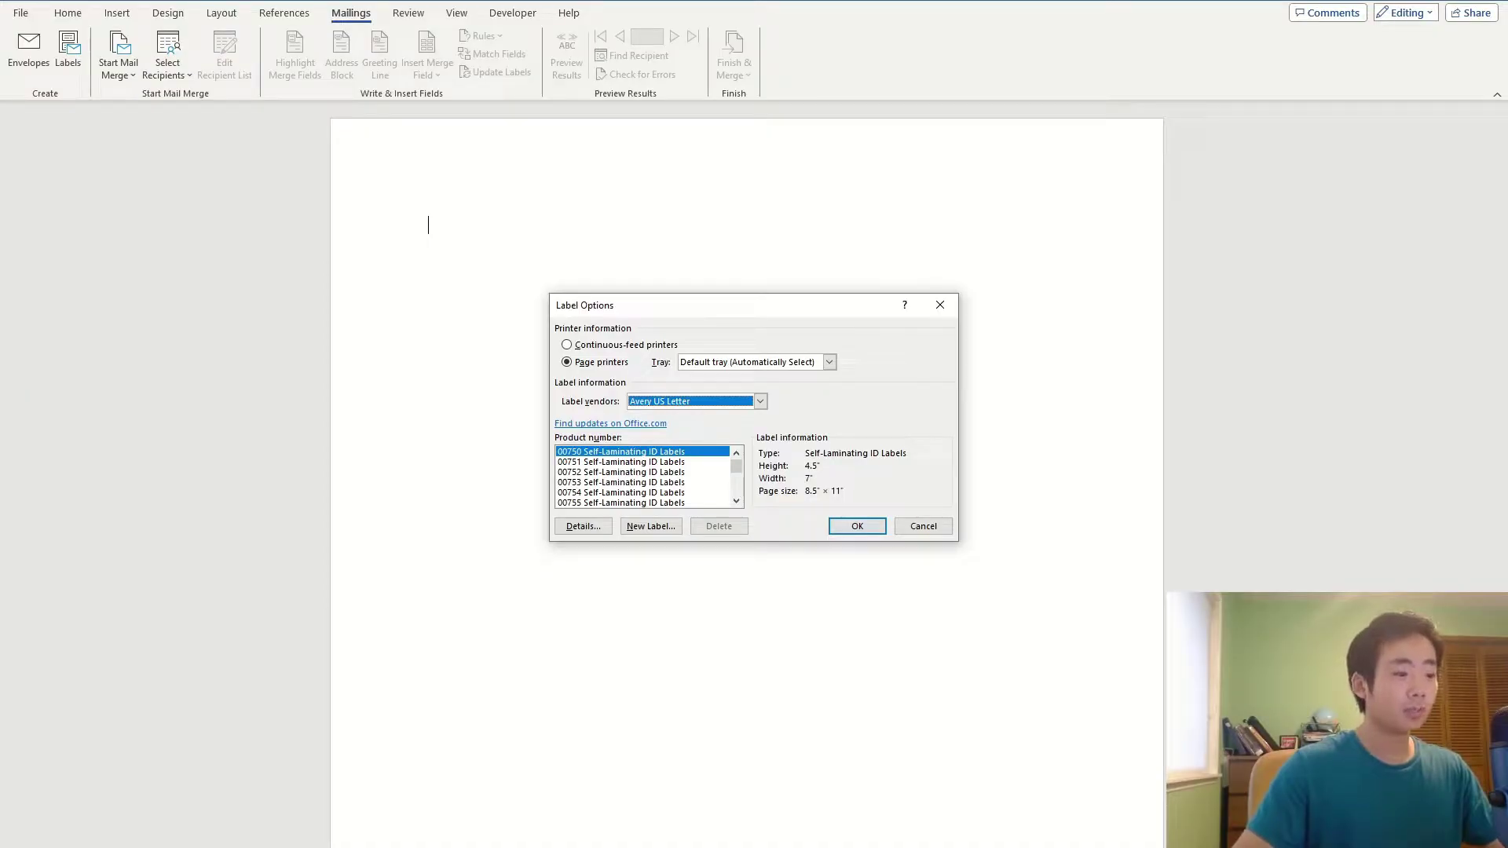
# Confirm product number 15667 in the post and apply 15667 Return Address Labels
pyautogui.click(523, 805)
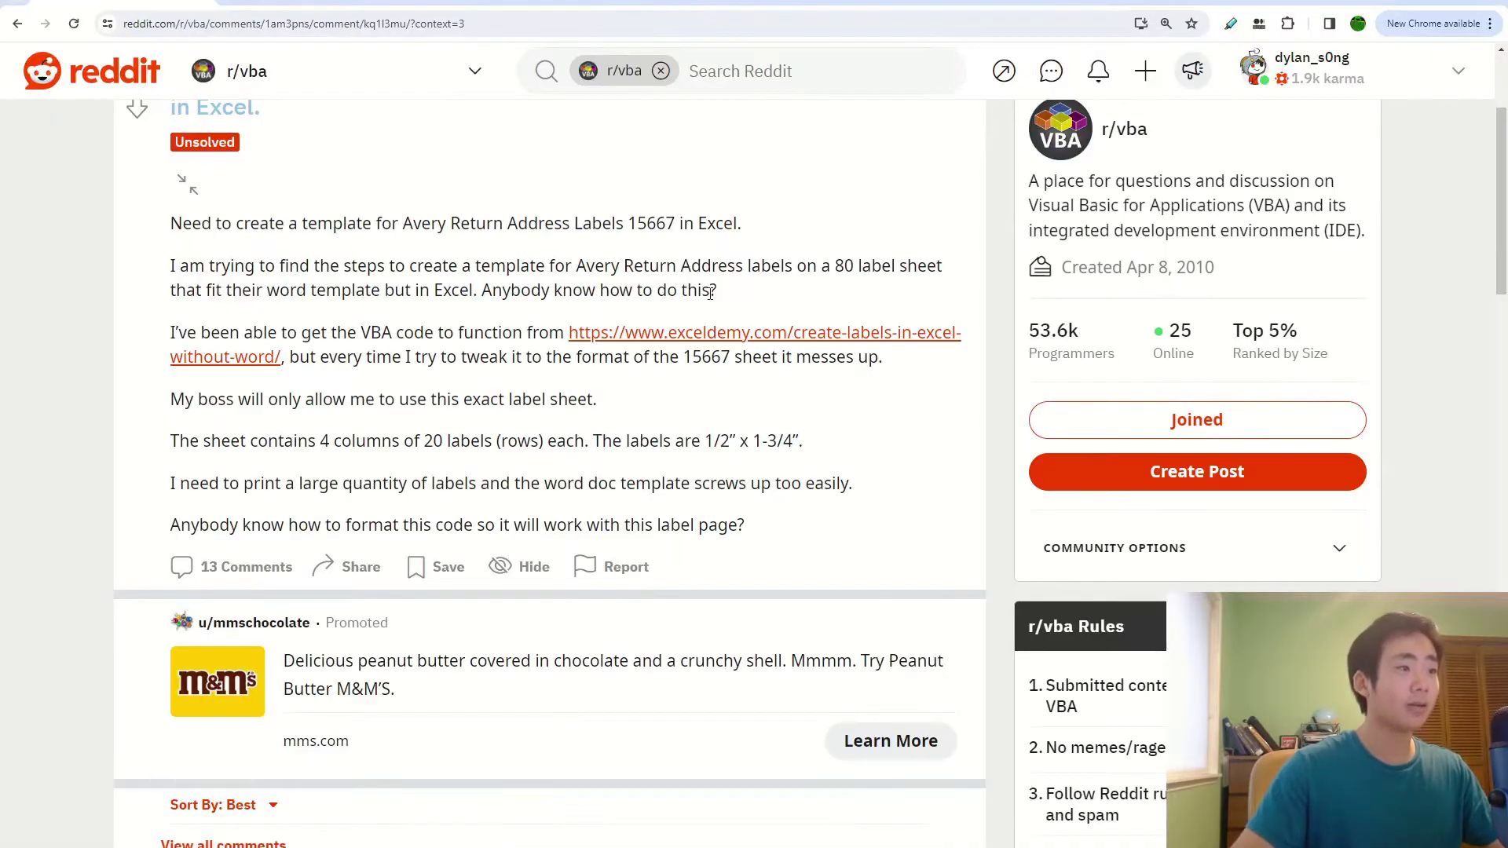
pyautogui.moveTo(629, 224); pyautogui.dragTo(674, 225)
pyautogui.click(695, 259)
pyautogui.hotkey('alt', 'Tab')
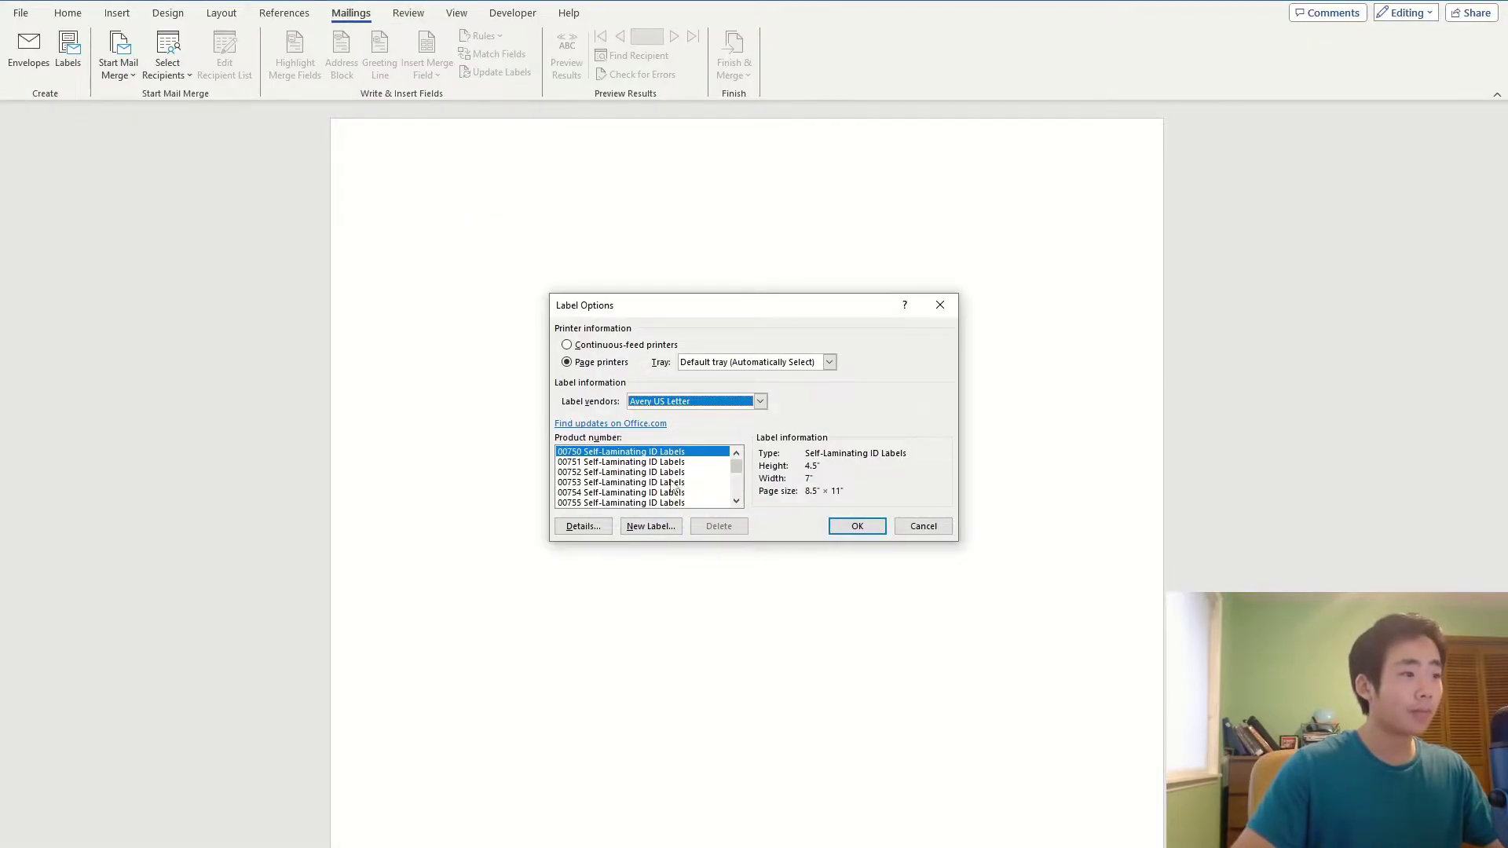
pyautogui.moveTo(732, 470); pyautogui.dragTo(734, 475)
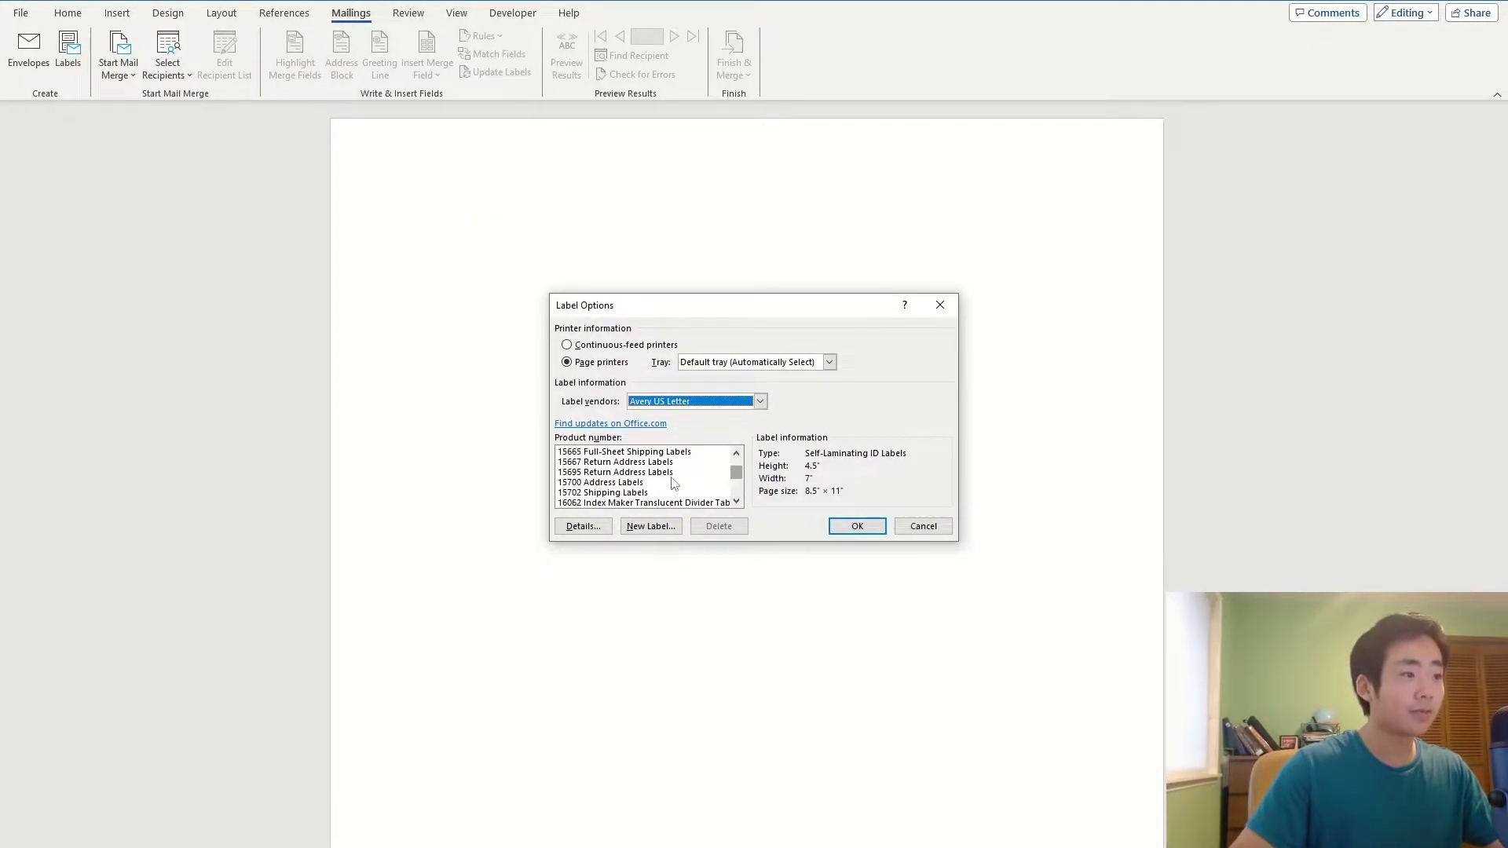
pyautogui.click(595, 463)
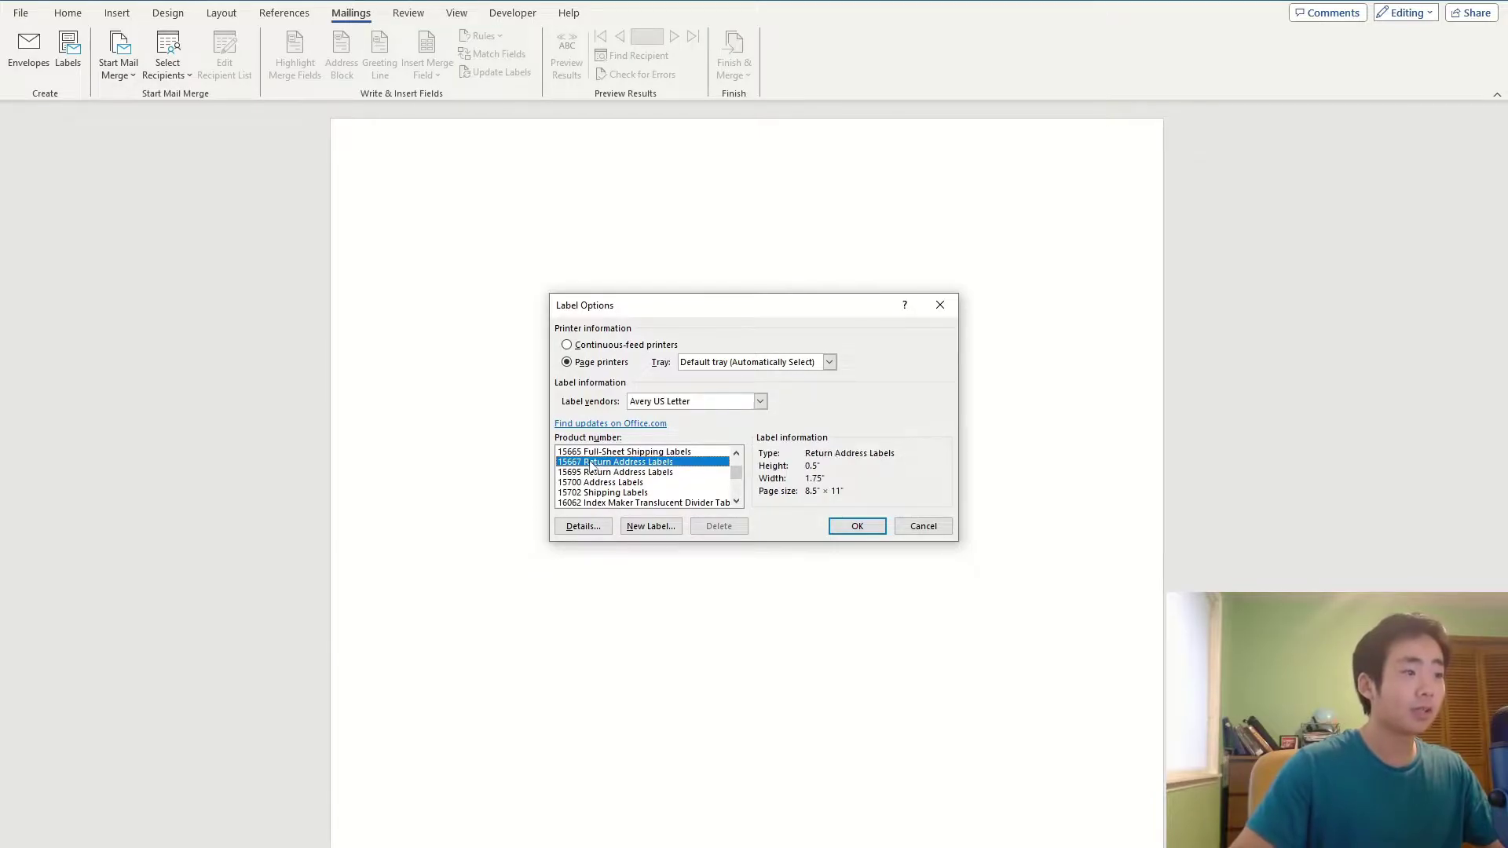
pyautogui.click(858, 527)
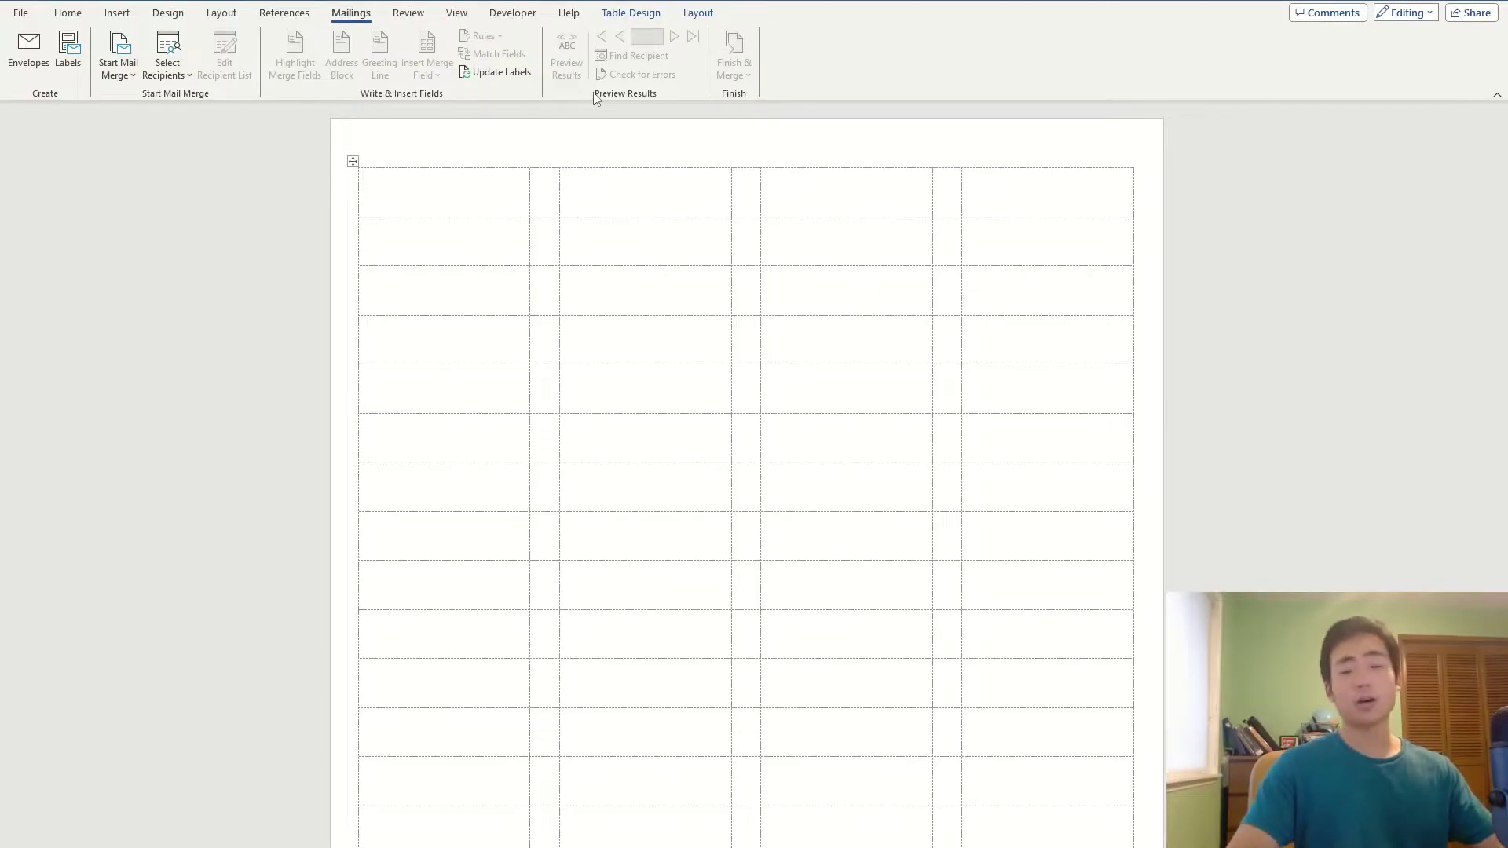
pyautogui.click(638, 12)
pyautogui.click(1179, 69)
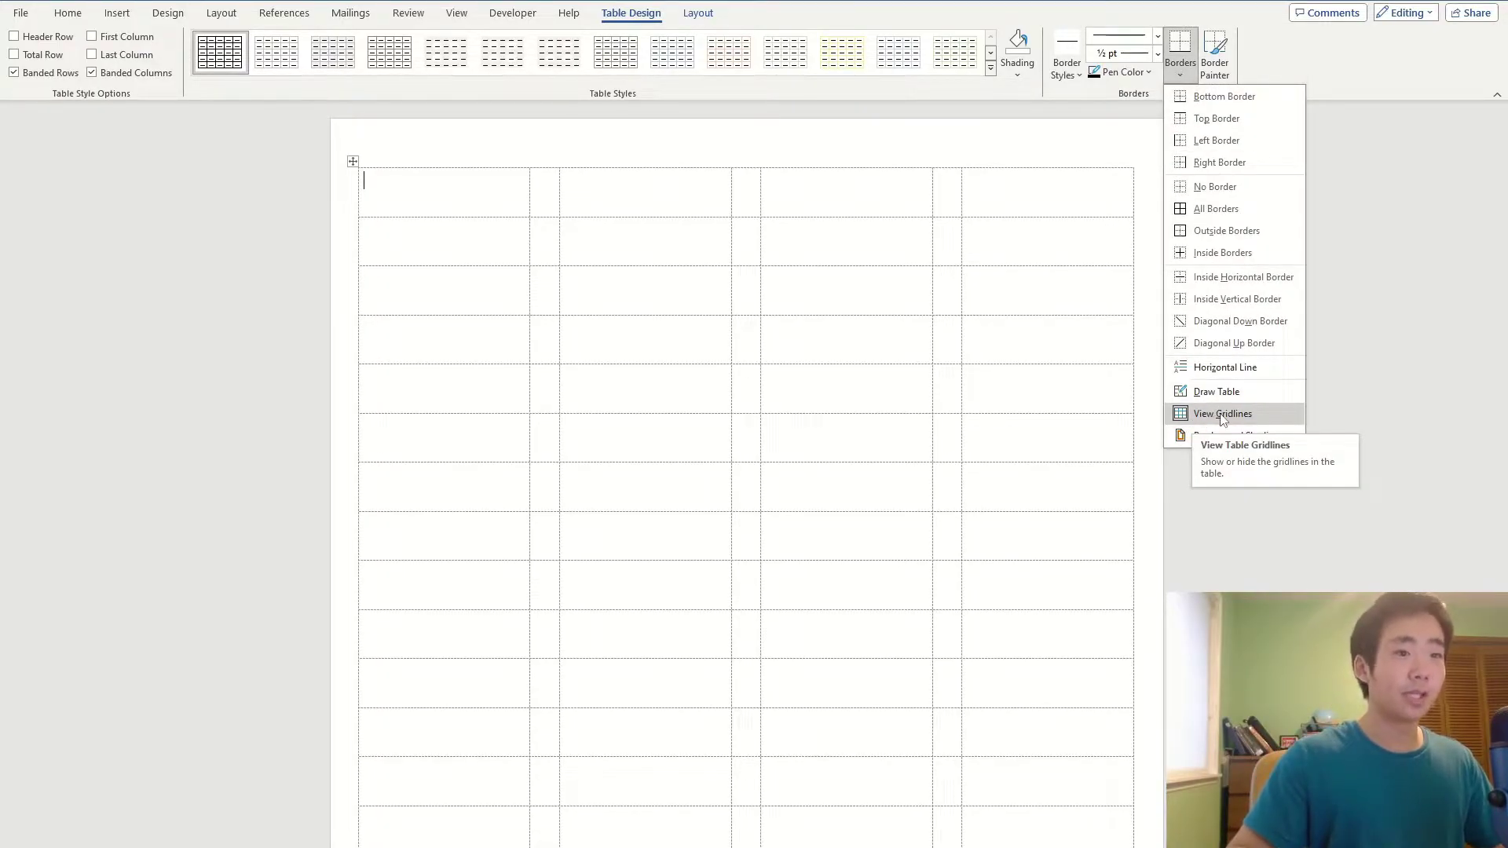
pyautogui.click(1224, 415)
pyautogui.click(1180, 71)
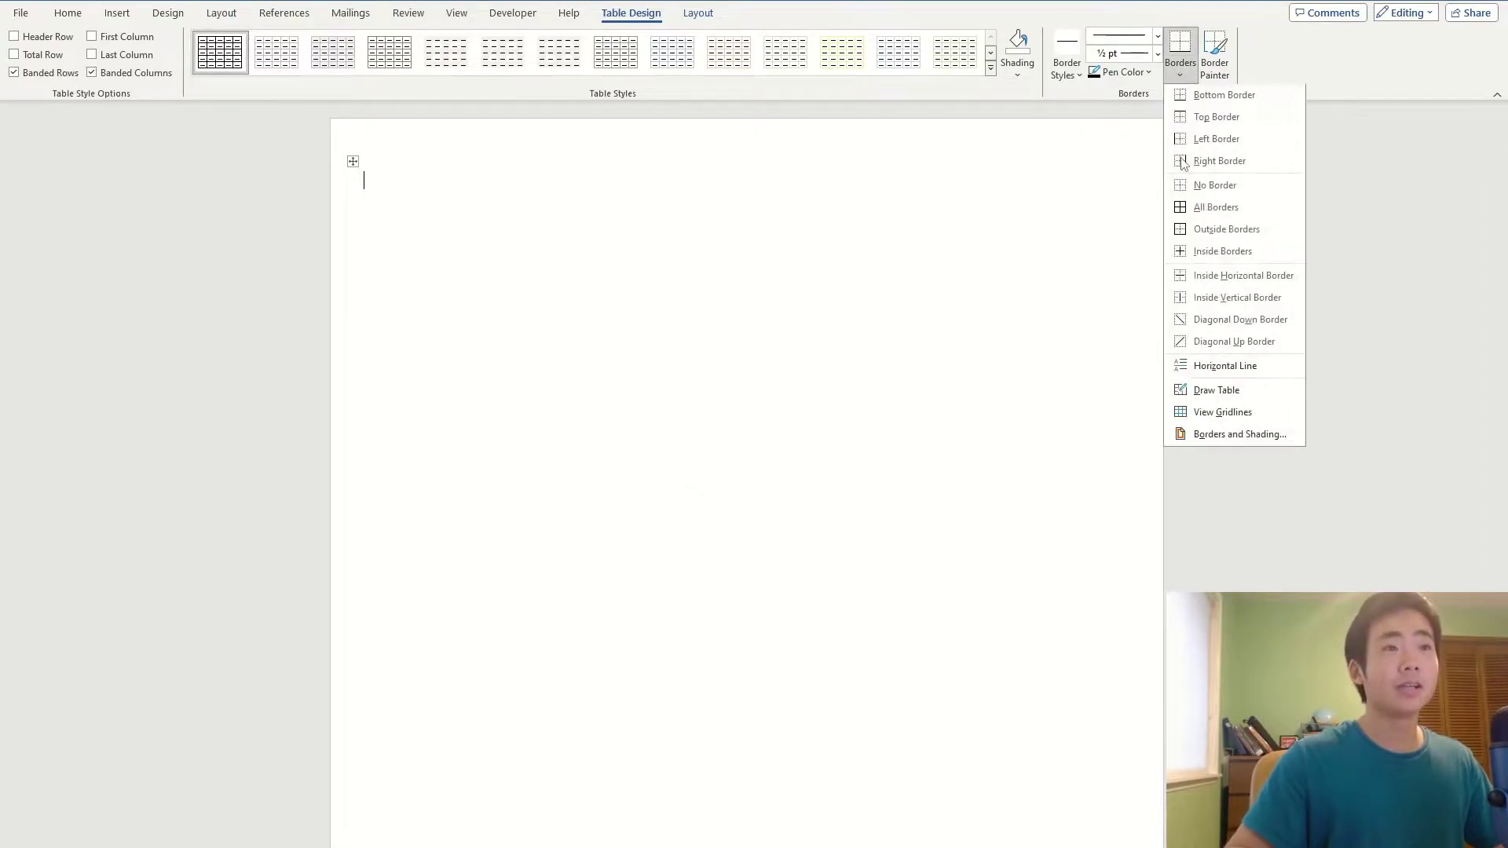
pyautogui.click(1247, 414)
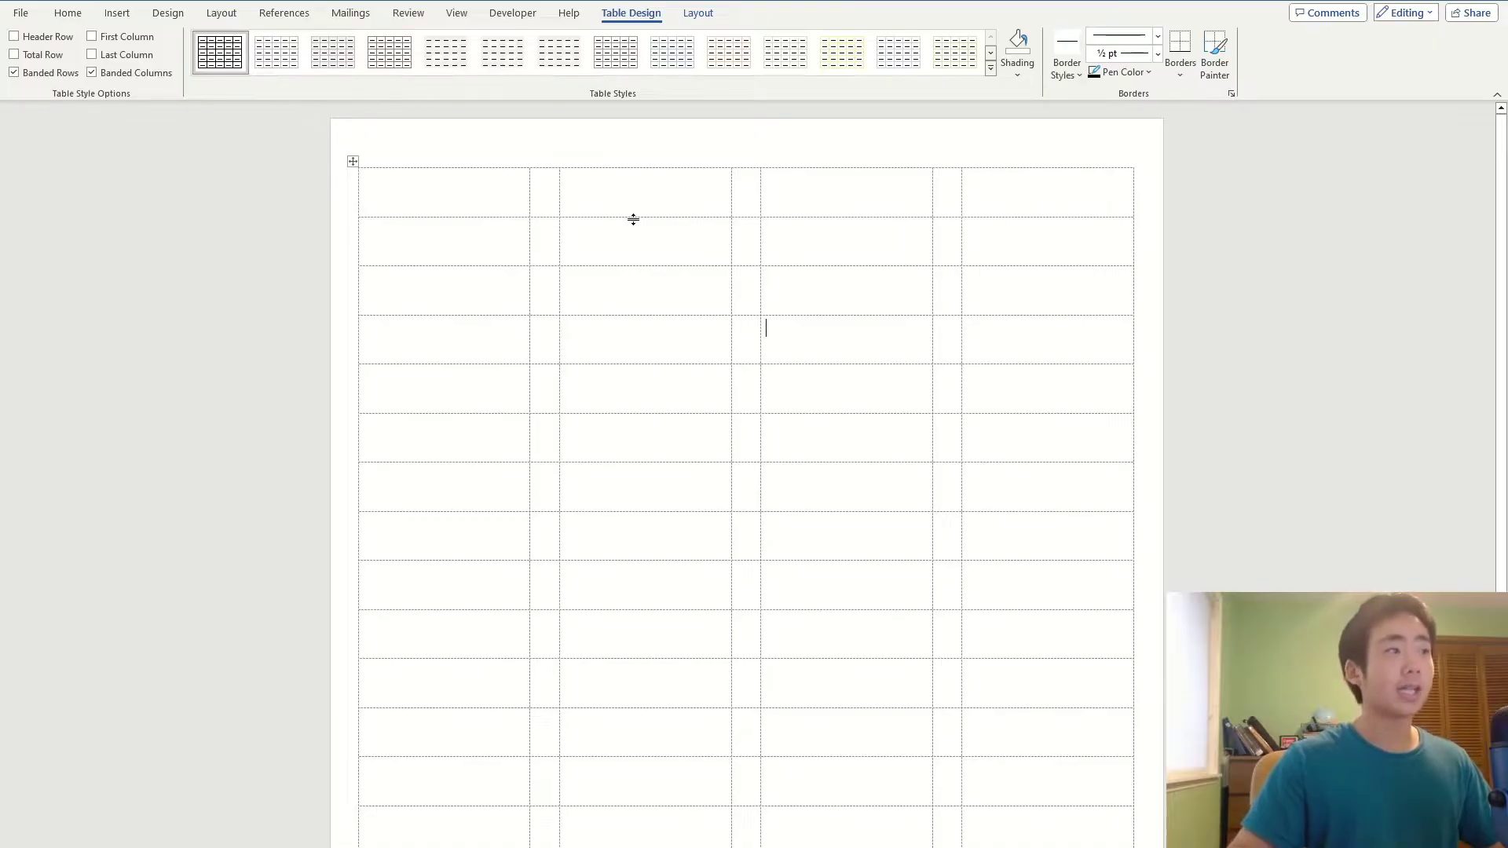
# Launch the Step-by-Step Mail Merge Wizard for Labels and advance to Select recipients
pyautogui.click(348, 14)
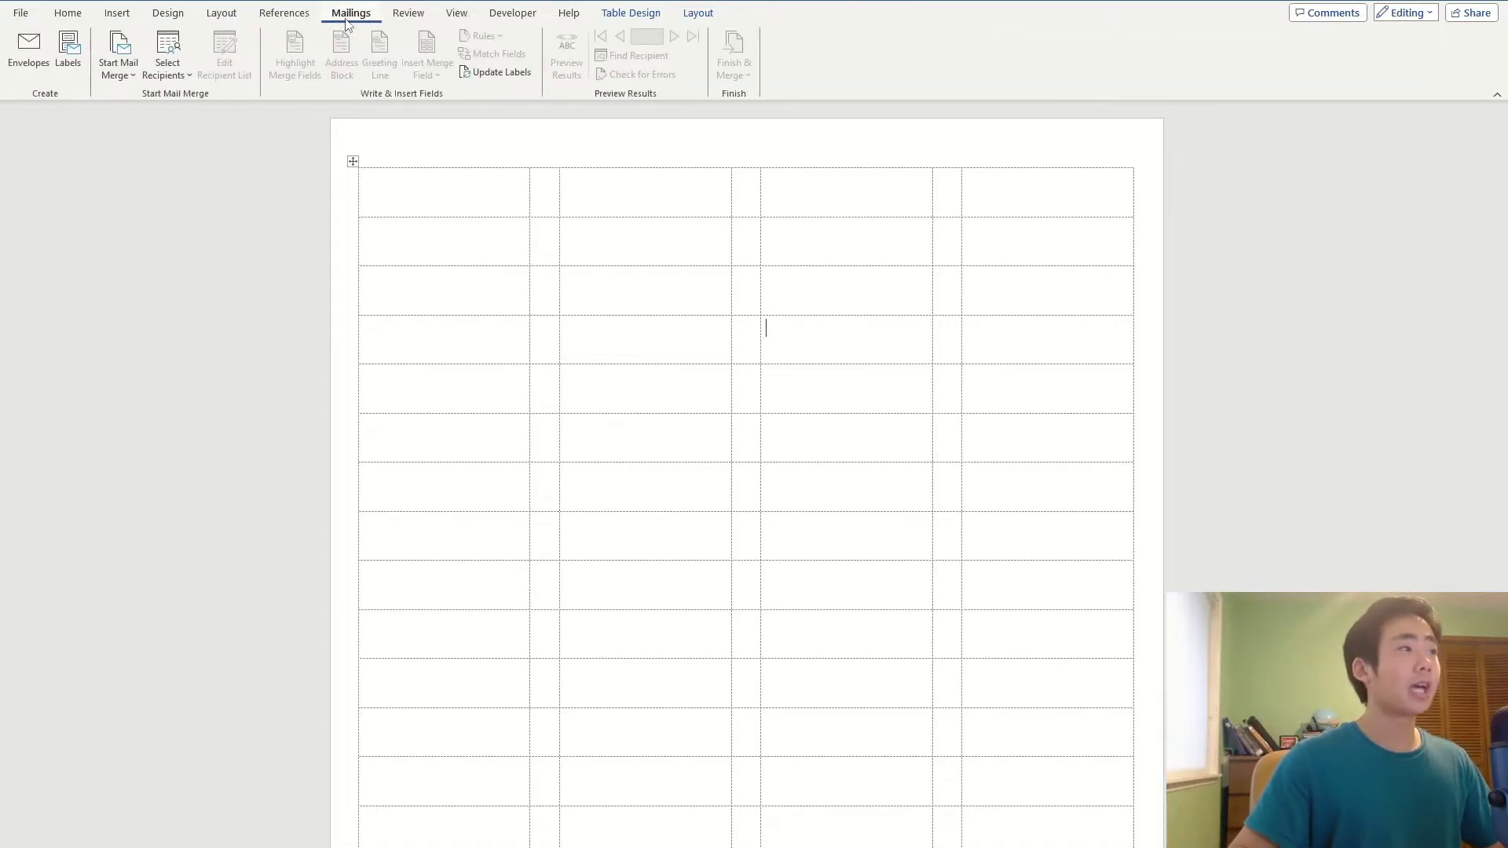
pyautogui.click(118, 67)
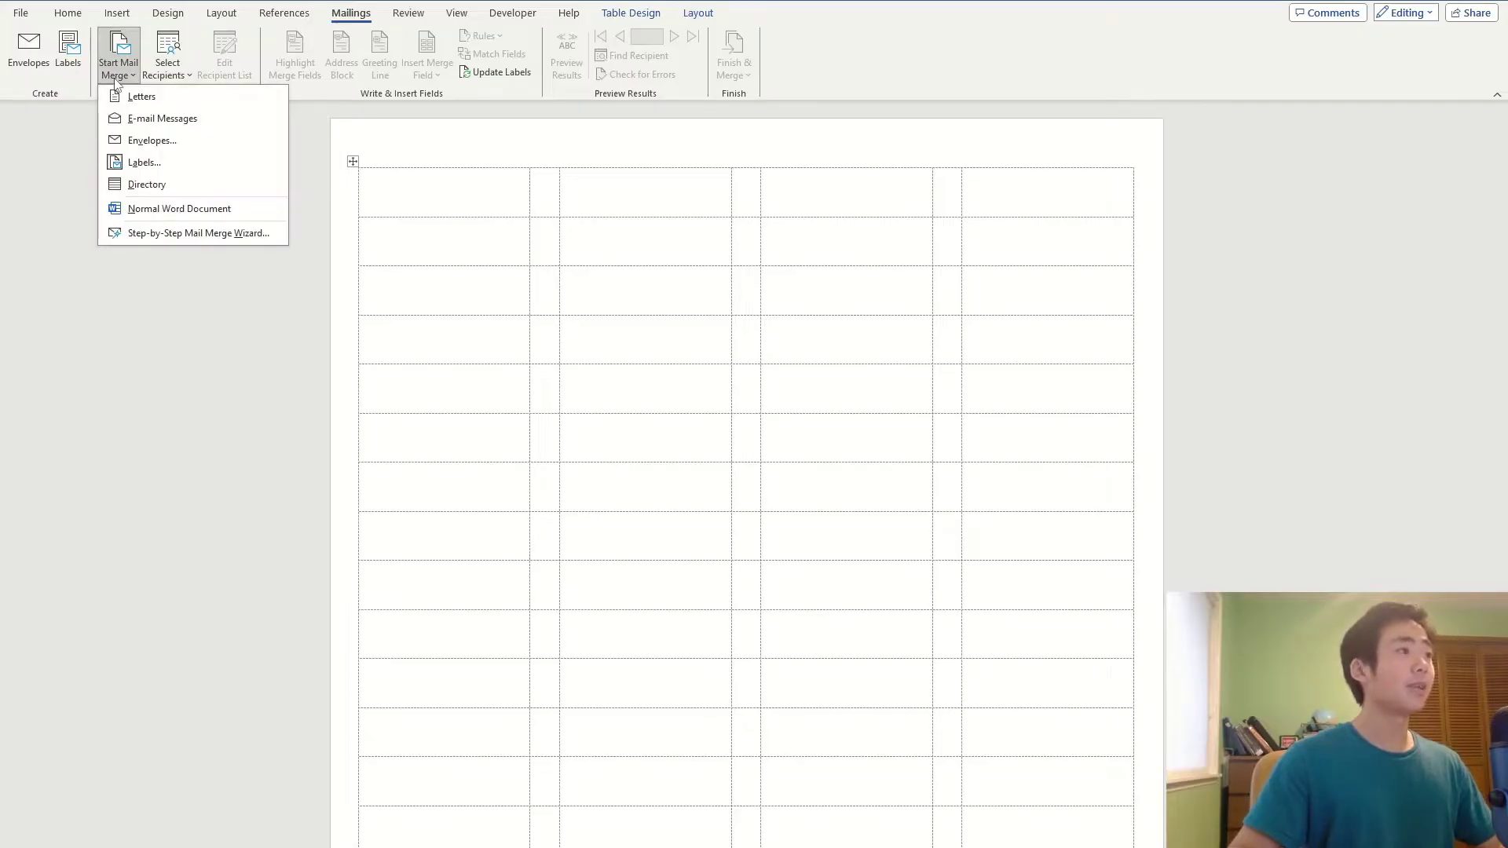
pyautogui.click(177, 236)
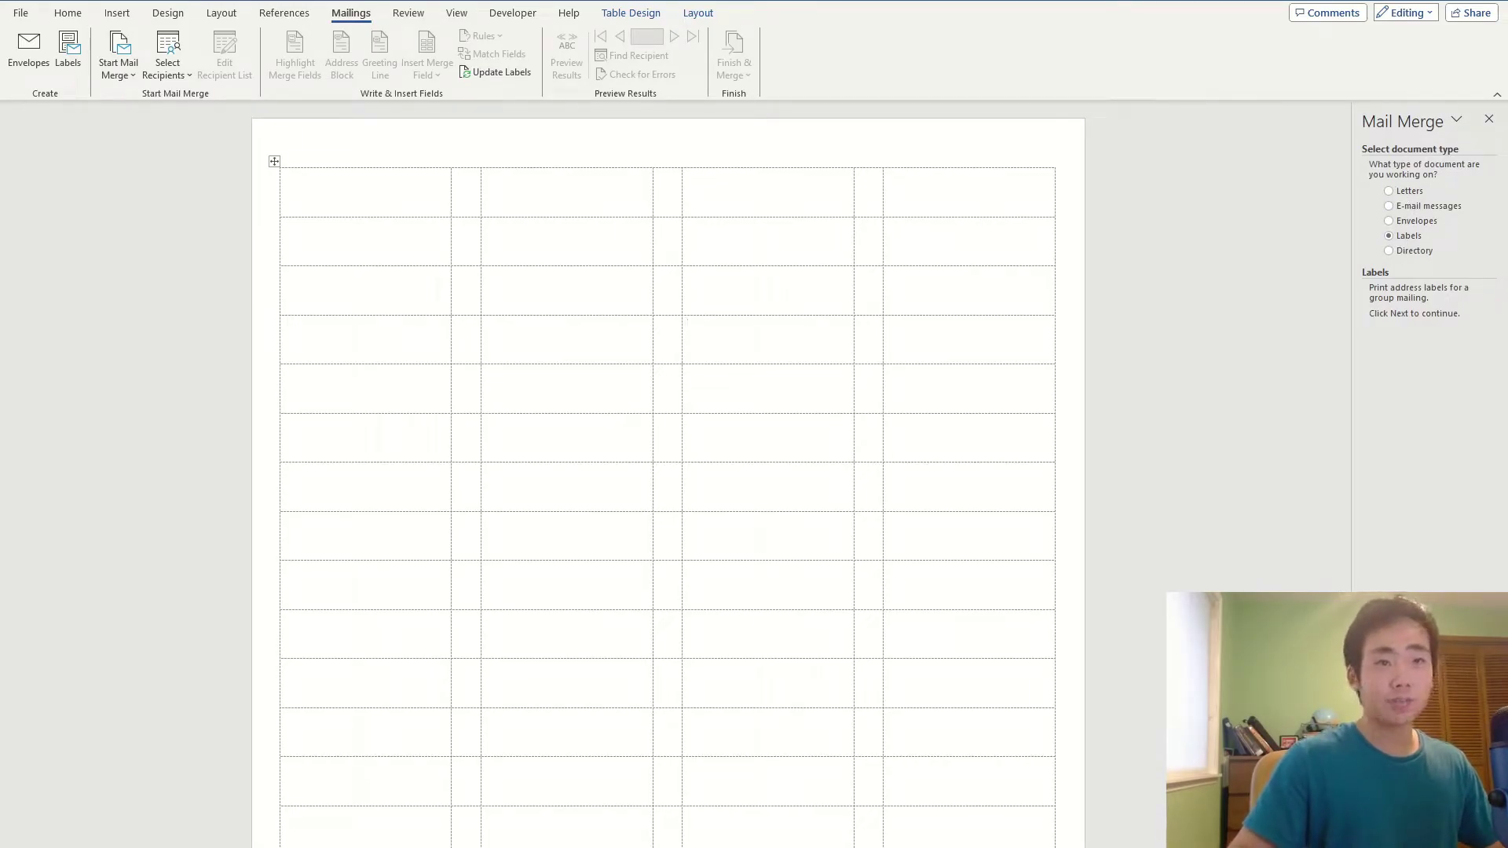
pyautogui.click(1406, 818)
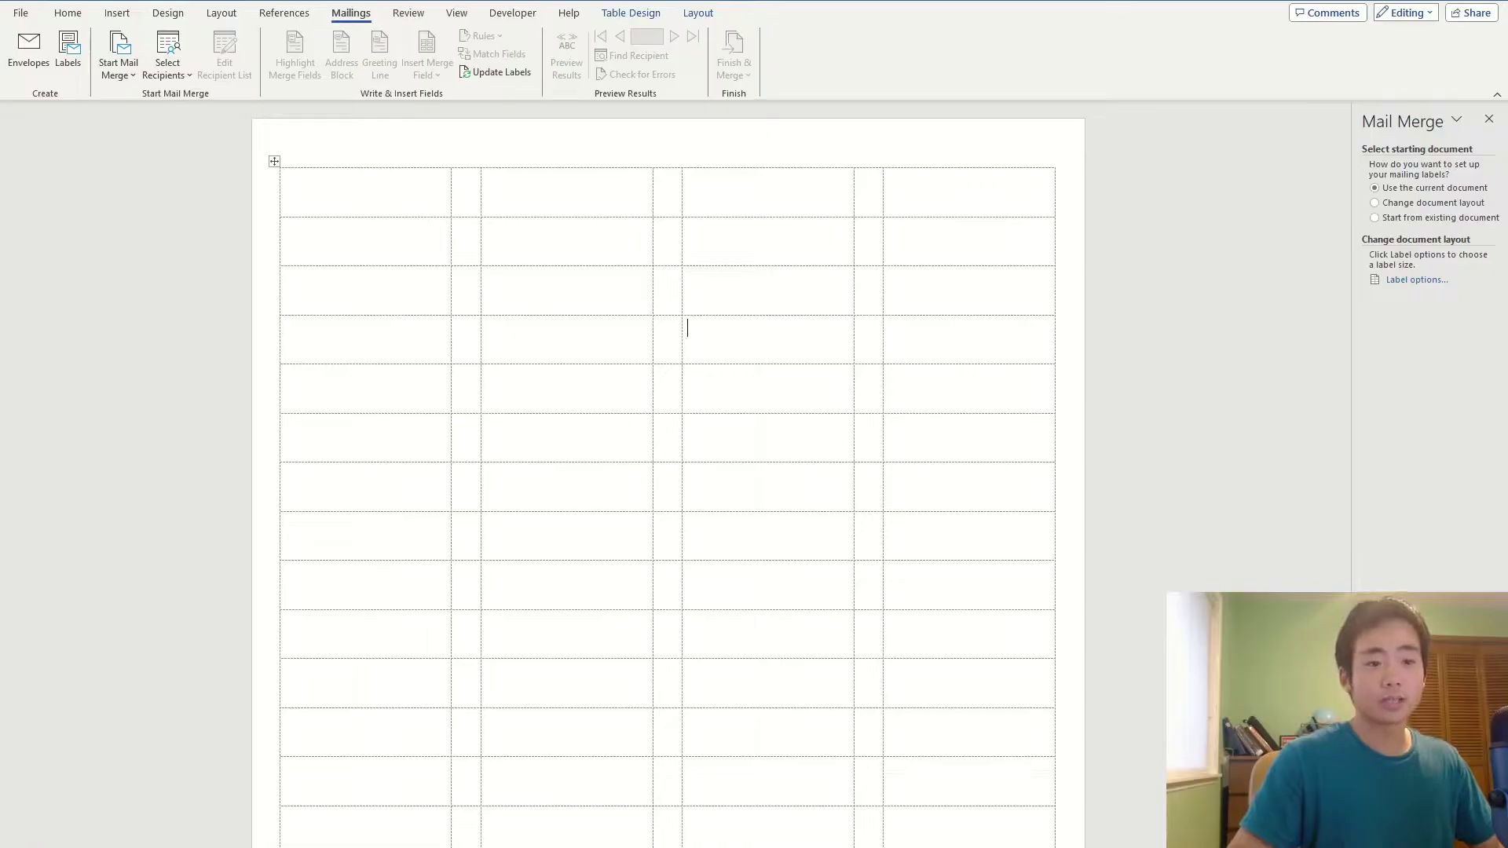
pyautogui.click(1406, 819)
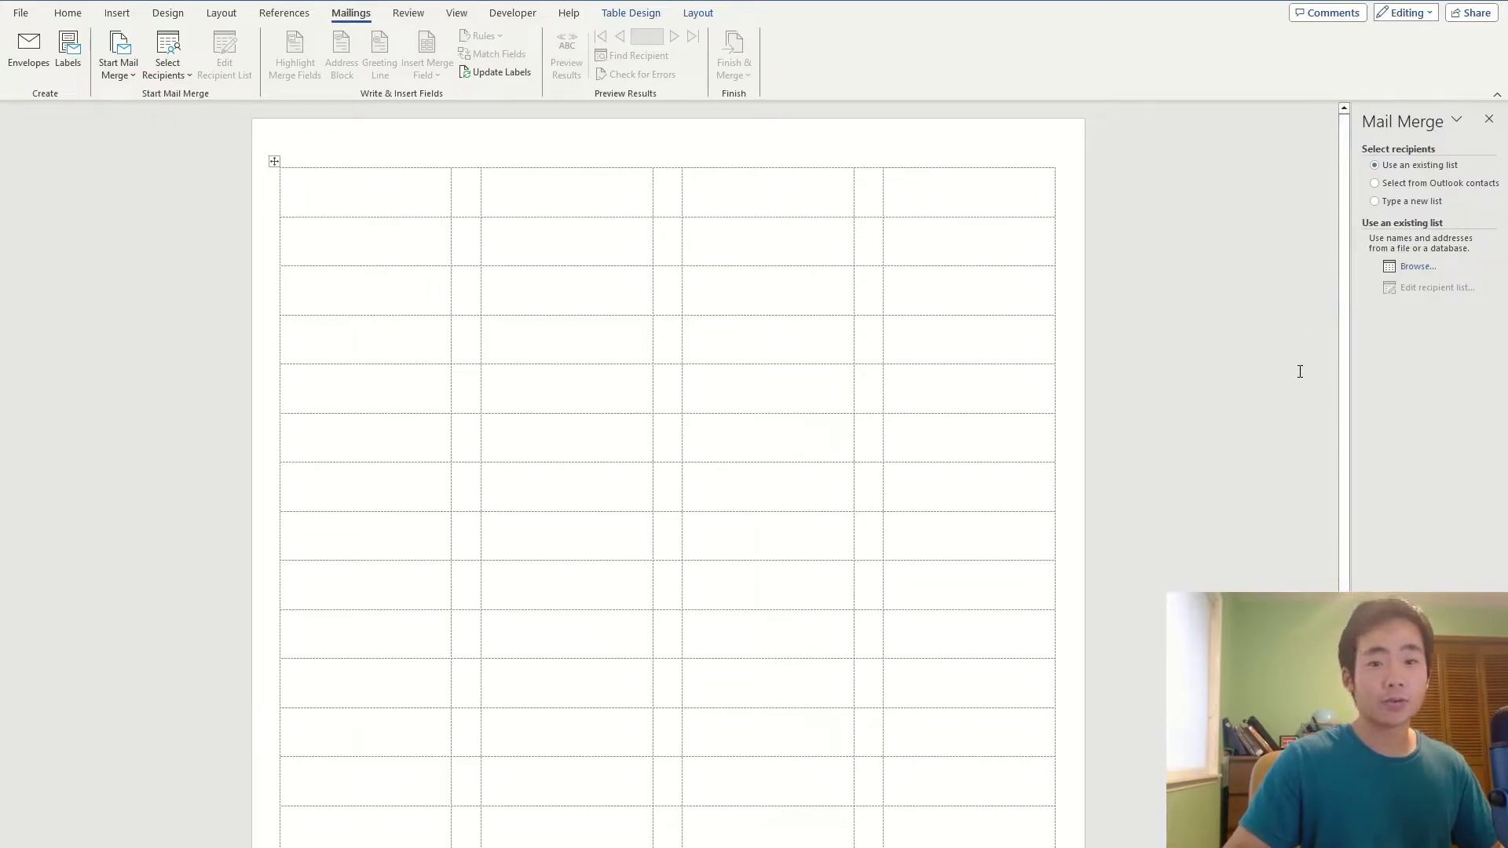
# Use Sheet1$ of DataSciencePrograms\Avery Address Labels.xlsx as the eight-recipient list
pyautogui.click(1426, 268)
pyautogui.scroll(5, 89, 224)
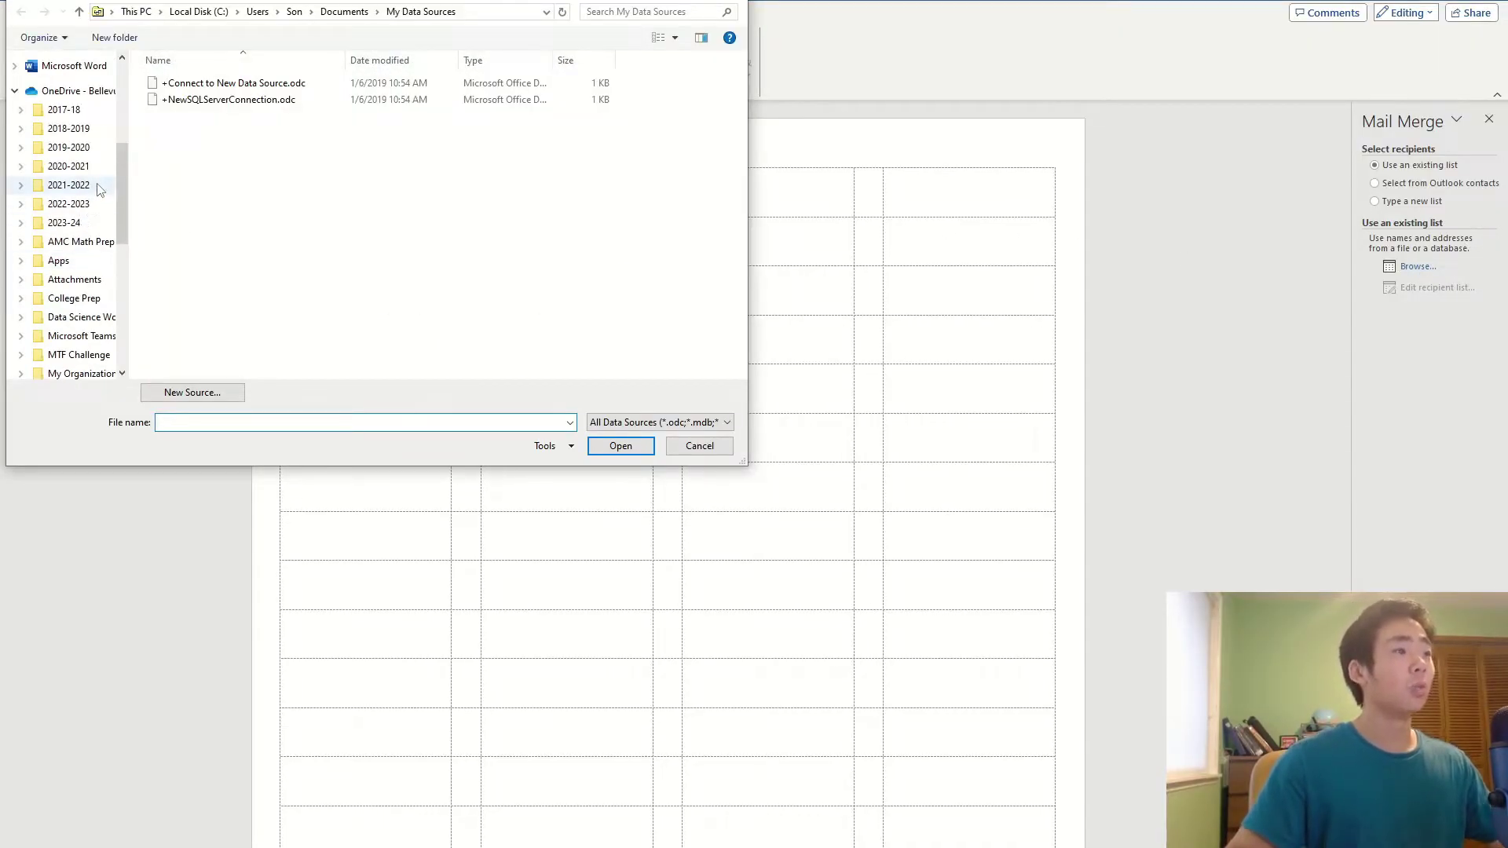
pyautogui.scroll(3, 105, 192)
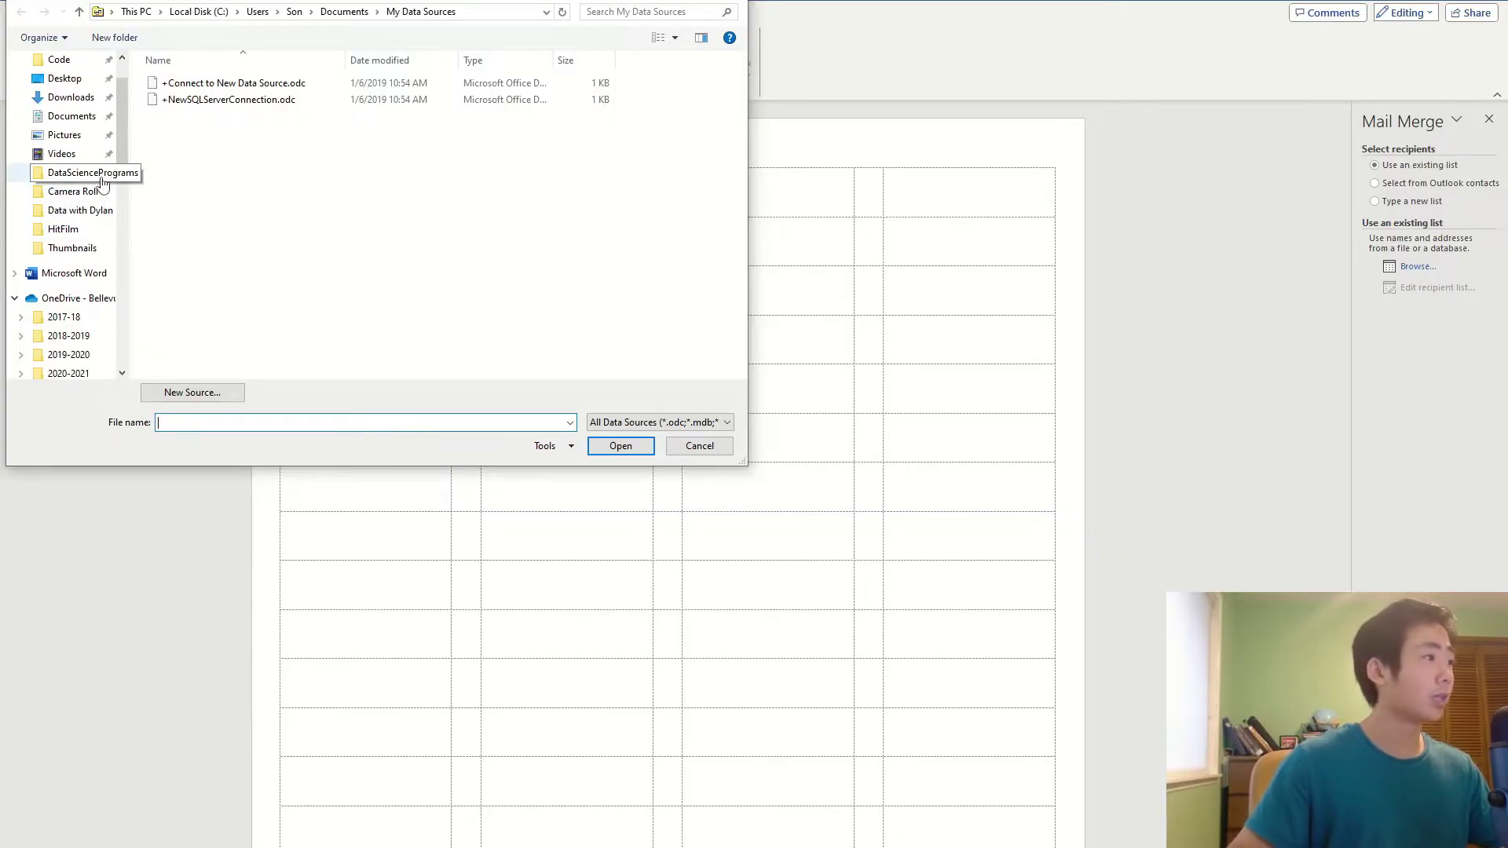
pyautogui.click(85, 175)
pyautogui.scroll(-10, 315, 283)
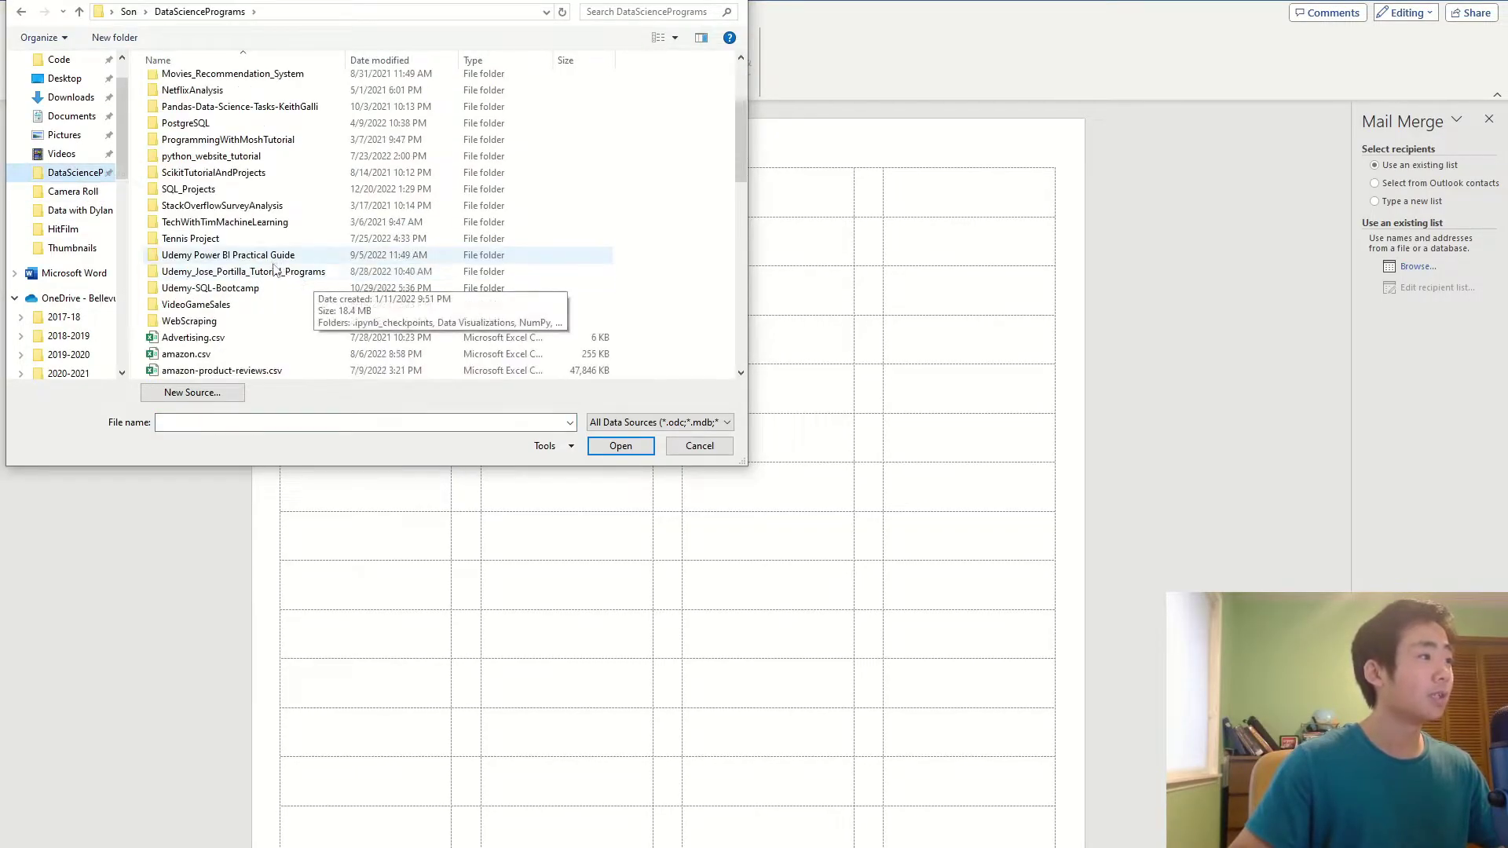
pyautogui.doubleClick(224, 173)
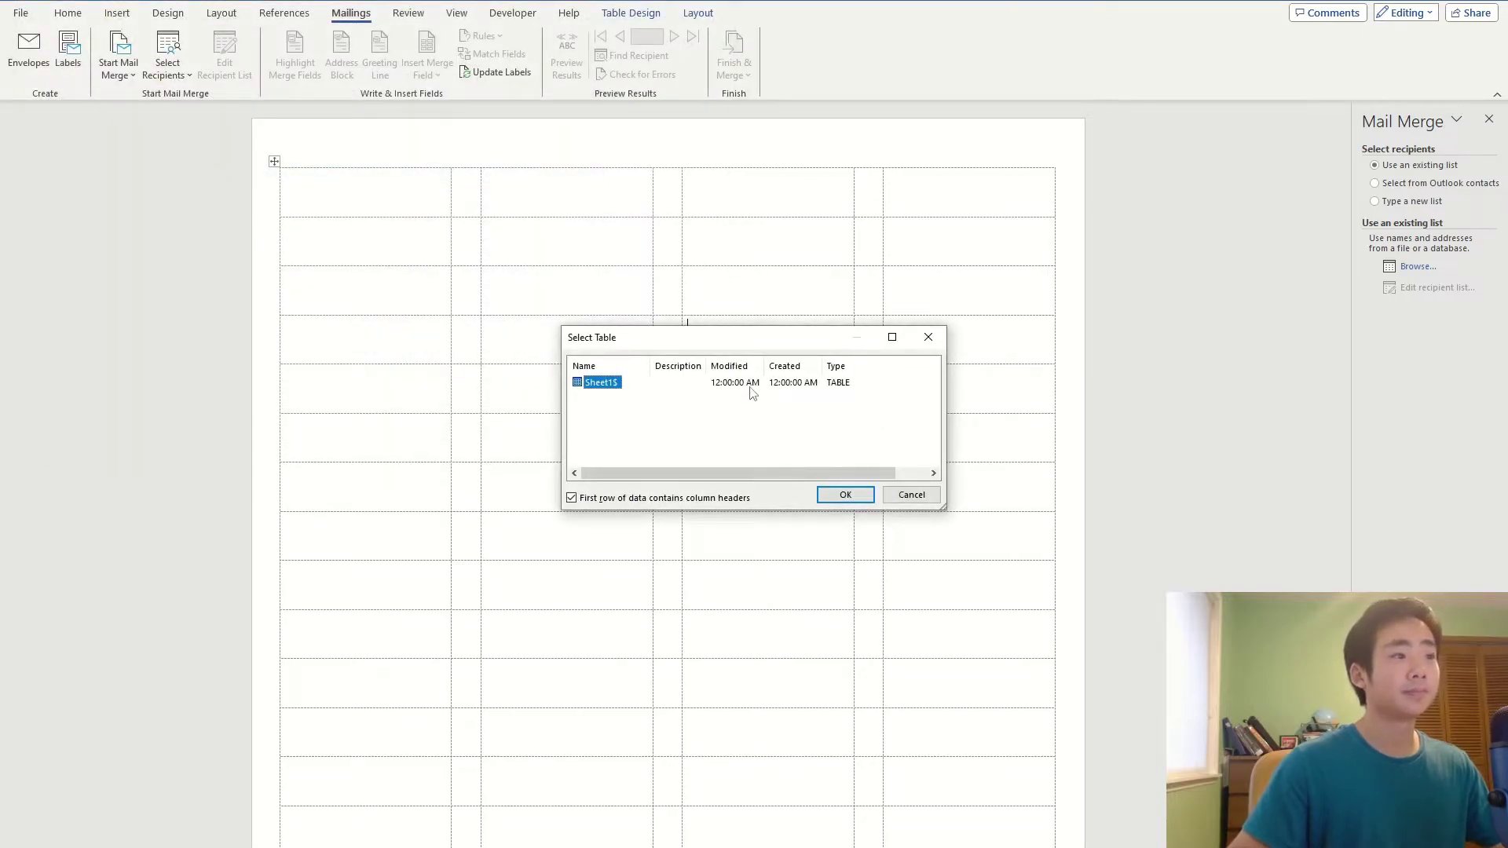
pyautogui.click(846, 495)
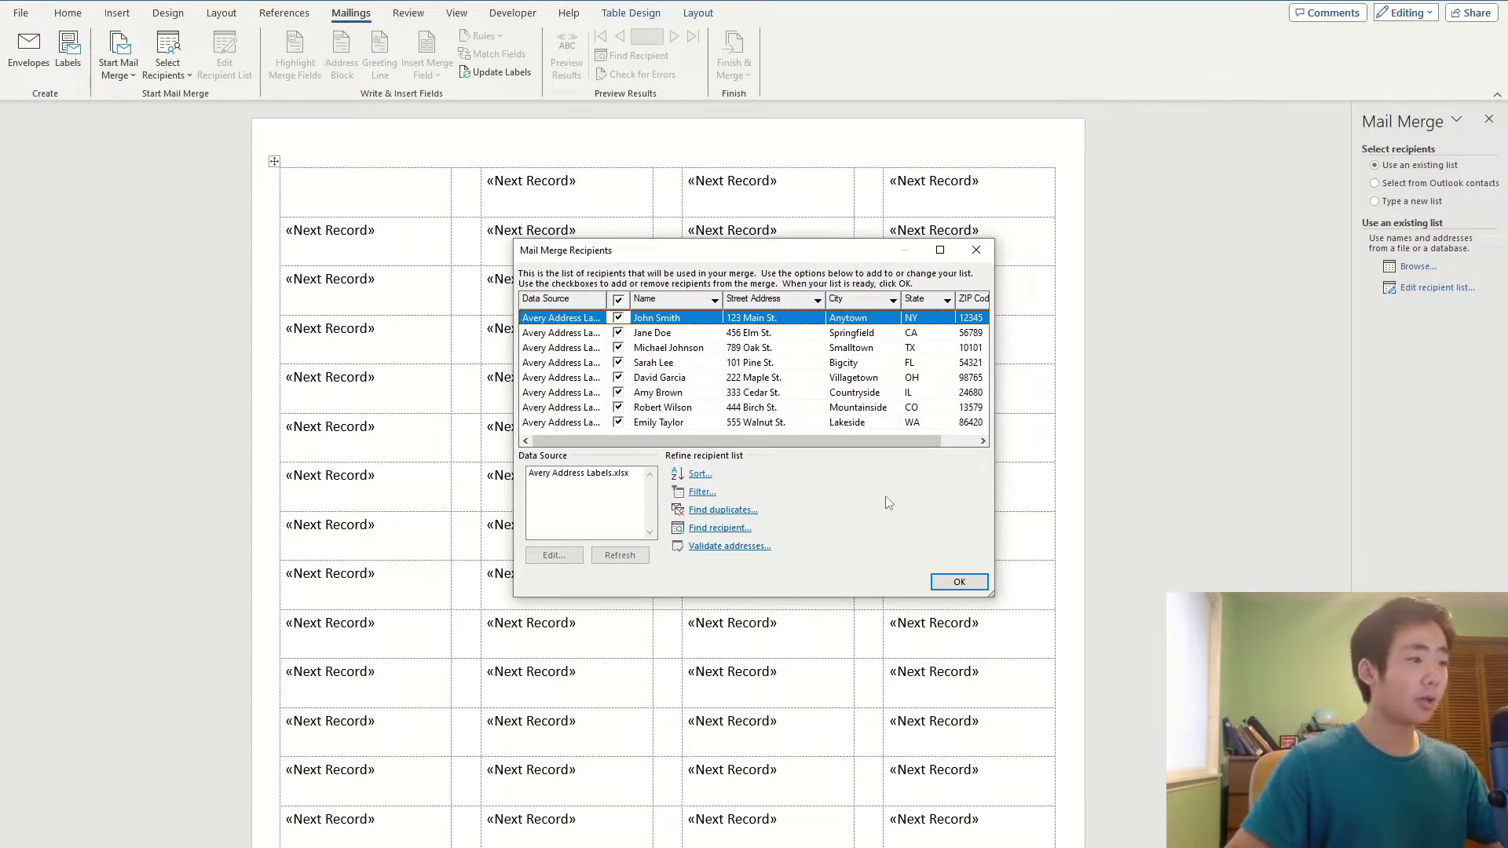
pyautogui.click(946, 585)
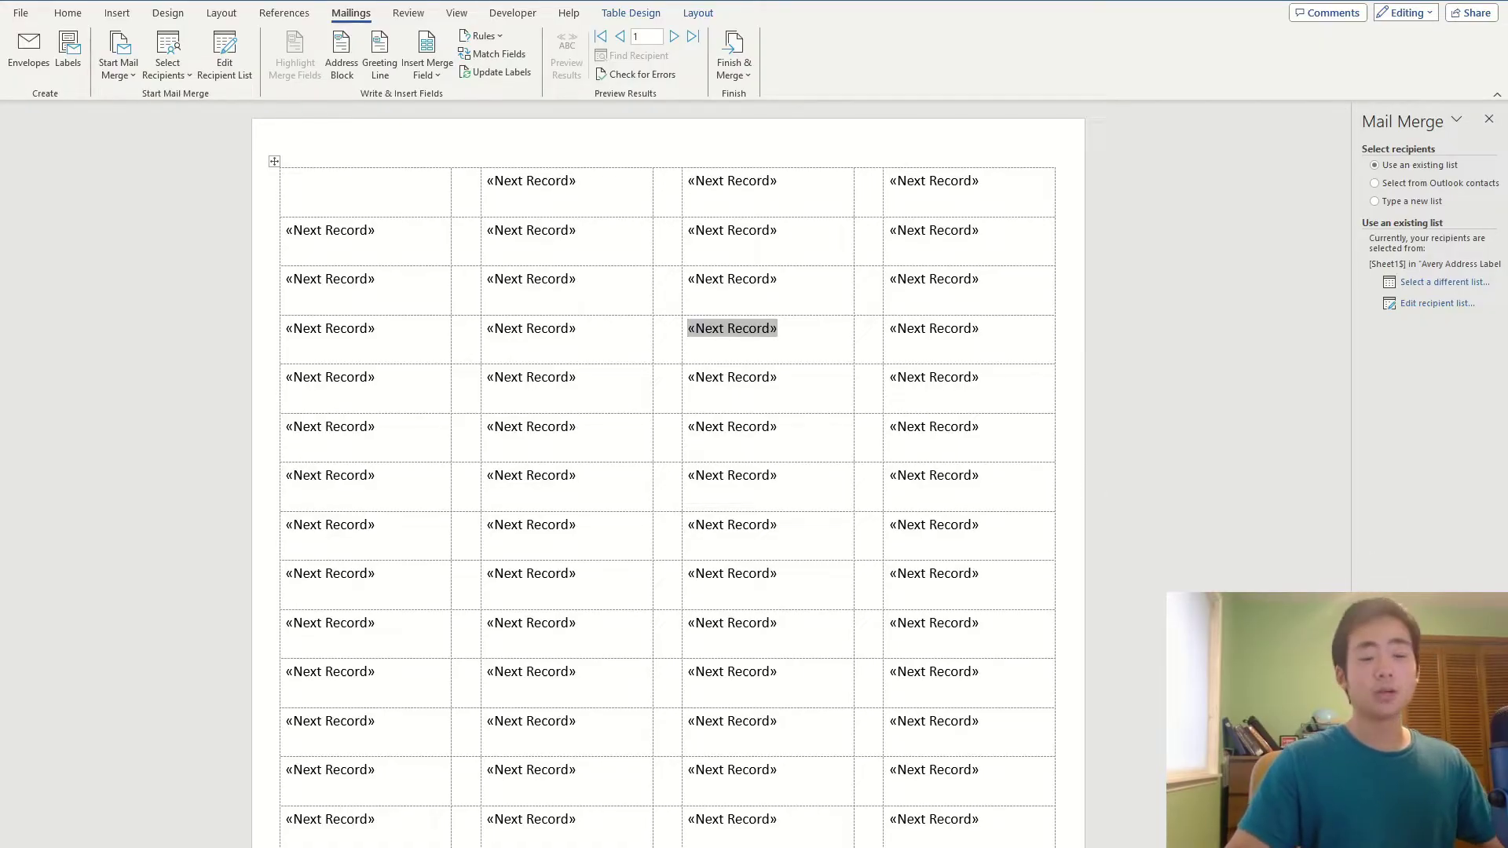
# Insert an «AddressBlock» field with default settings into the first label cell
pyautogui.click(1407, 821)
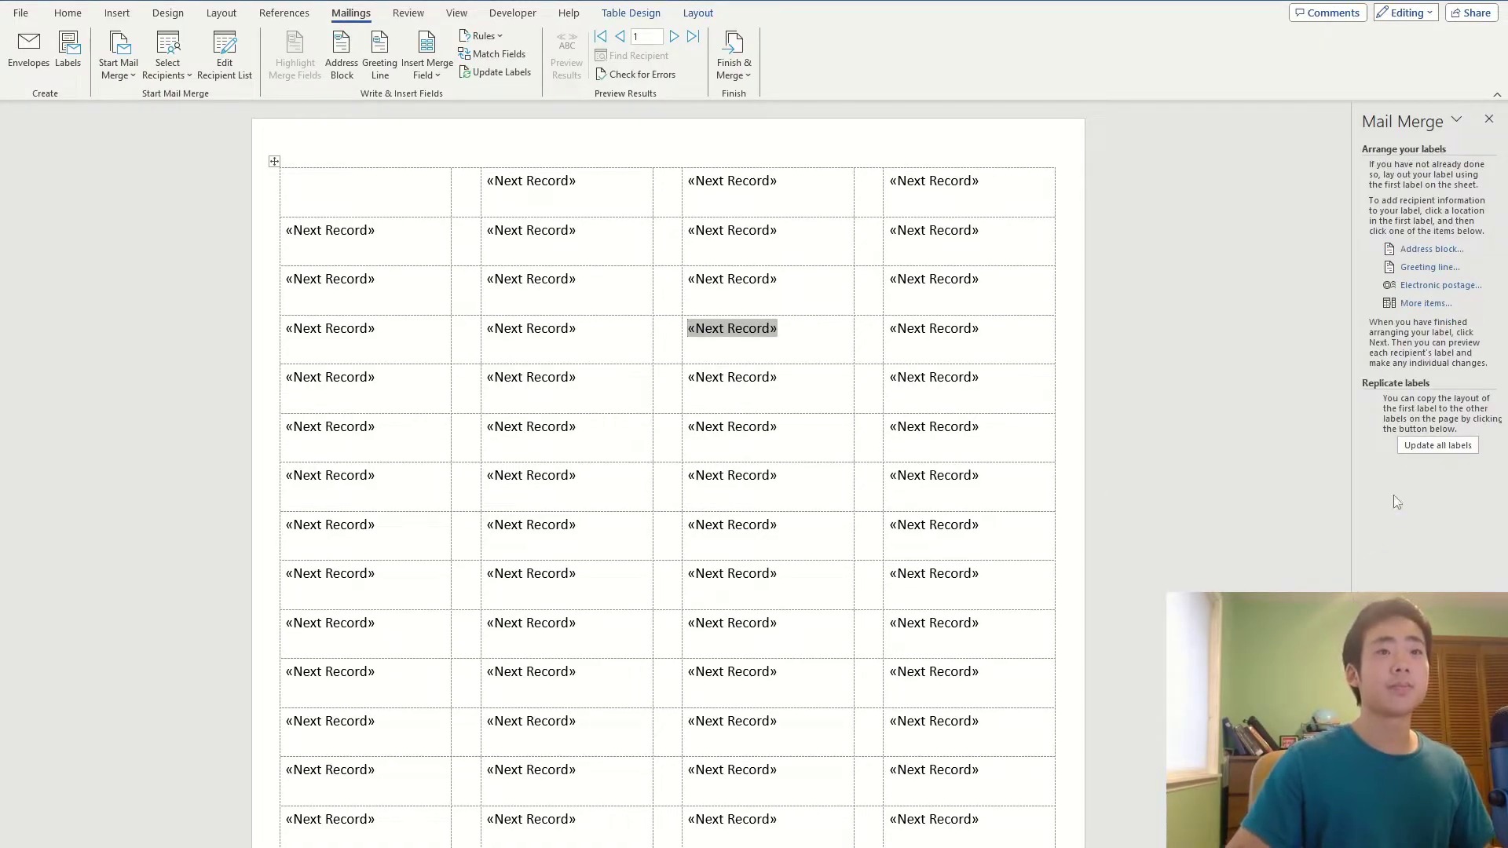
pyautogui.click(371, 189)
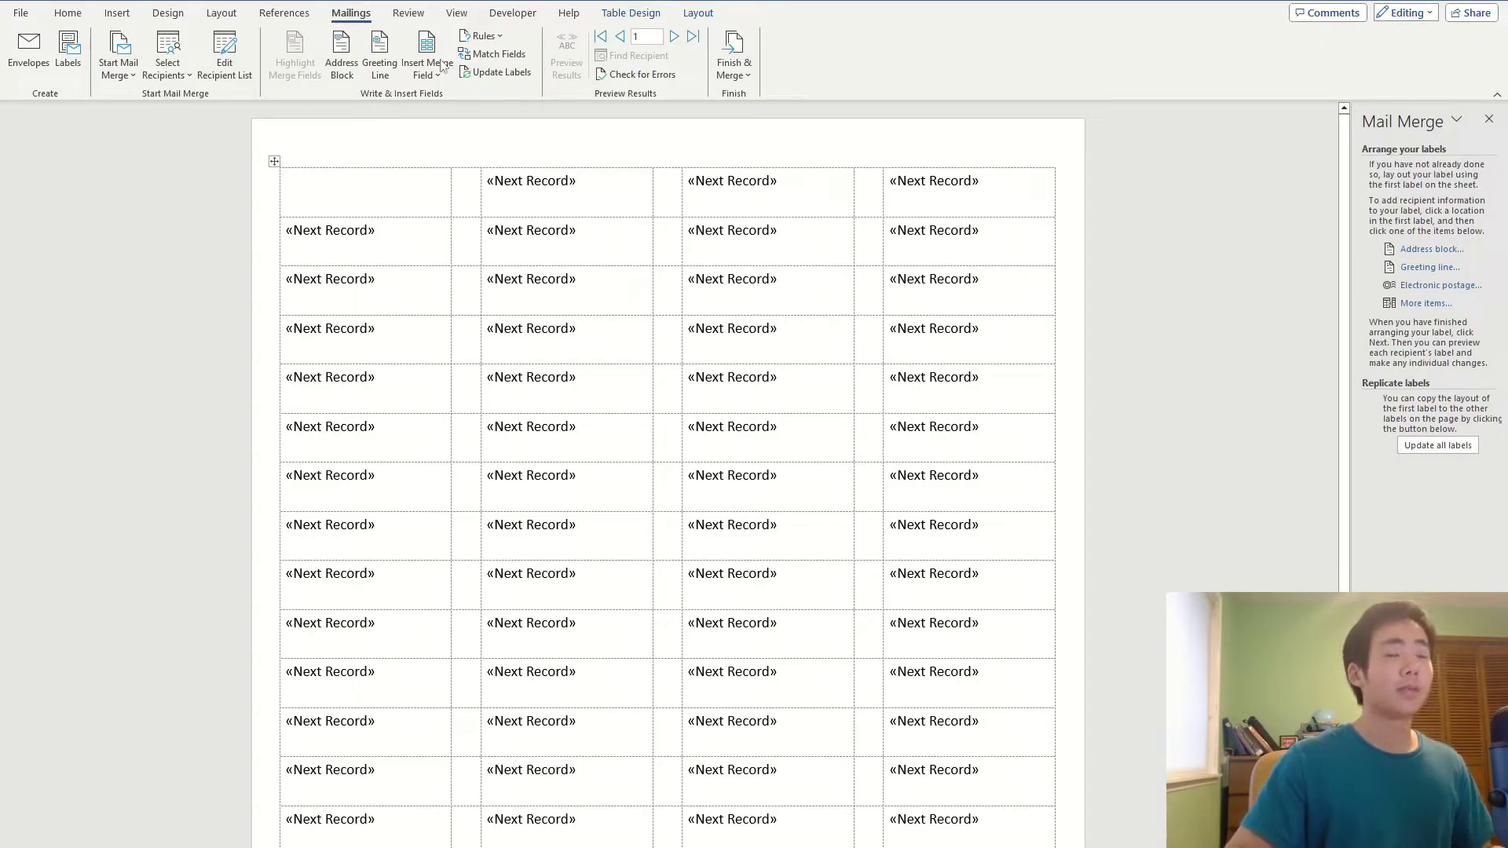
pyautogui.click(1430, 250)
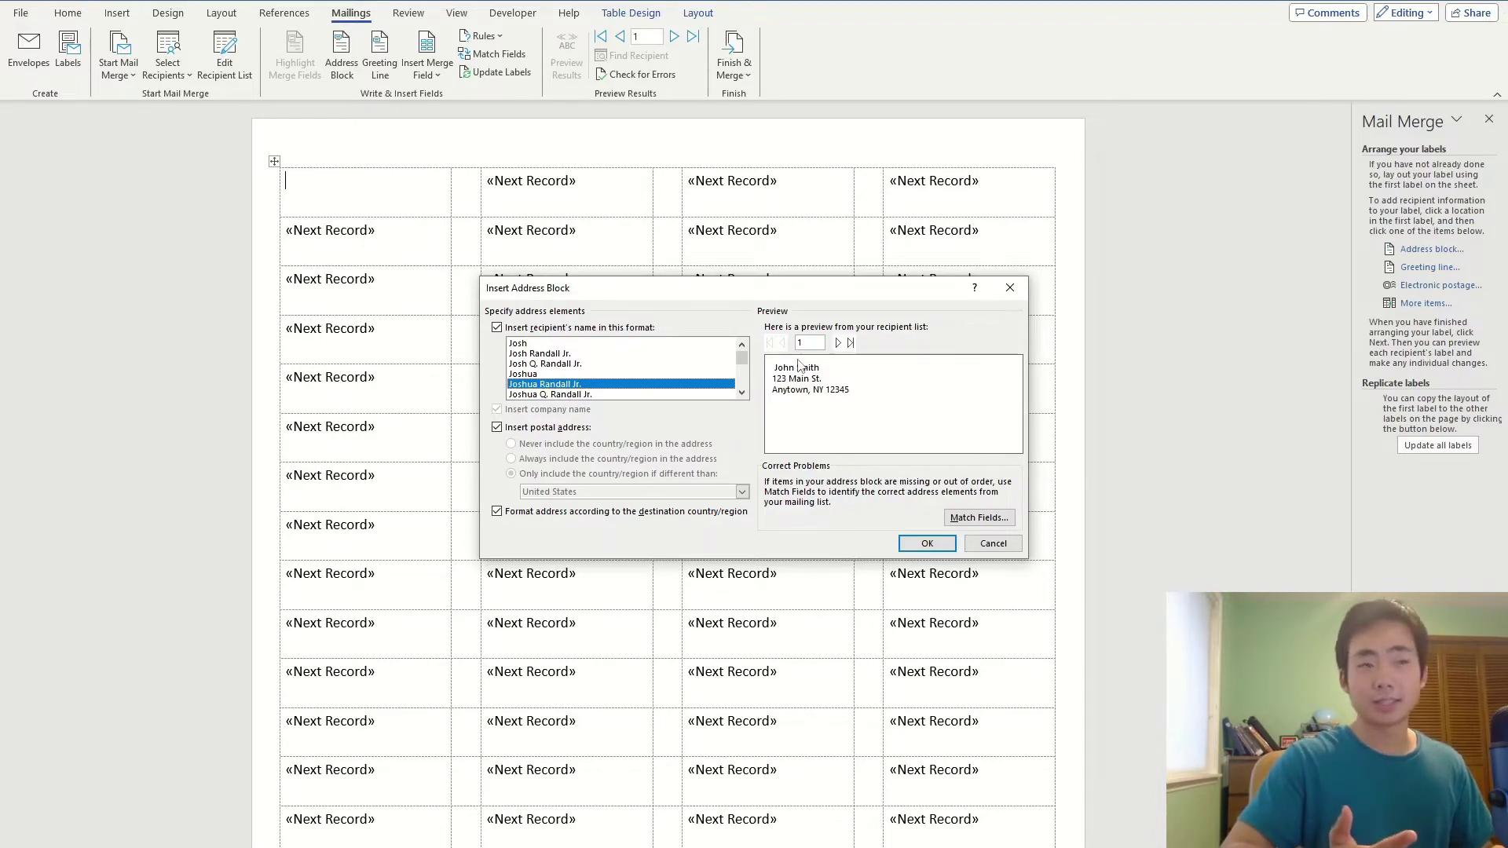
pyautogui.click(927, 542)
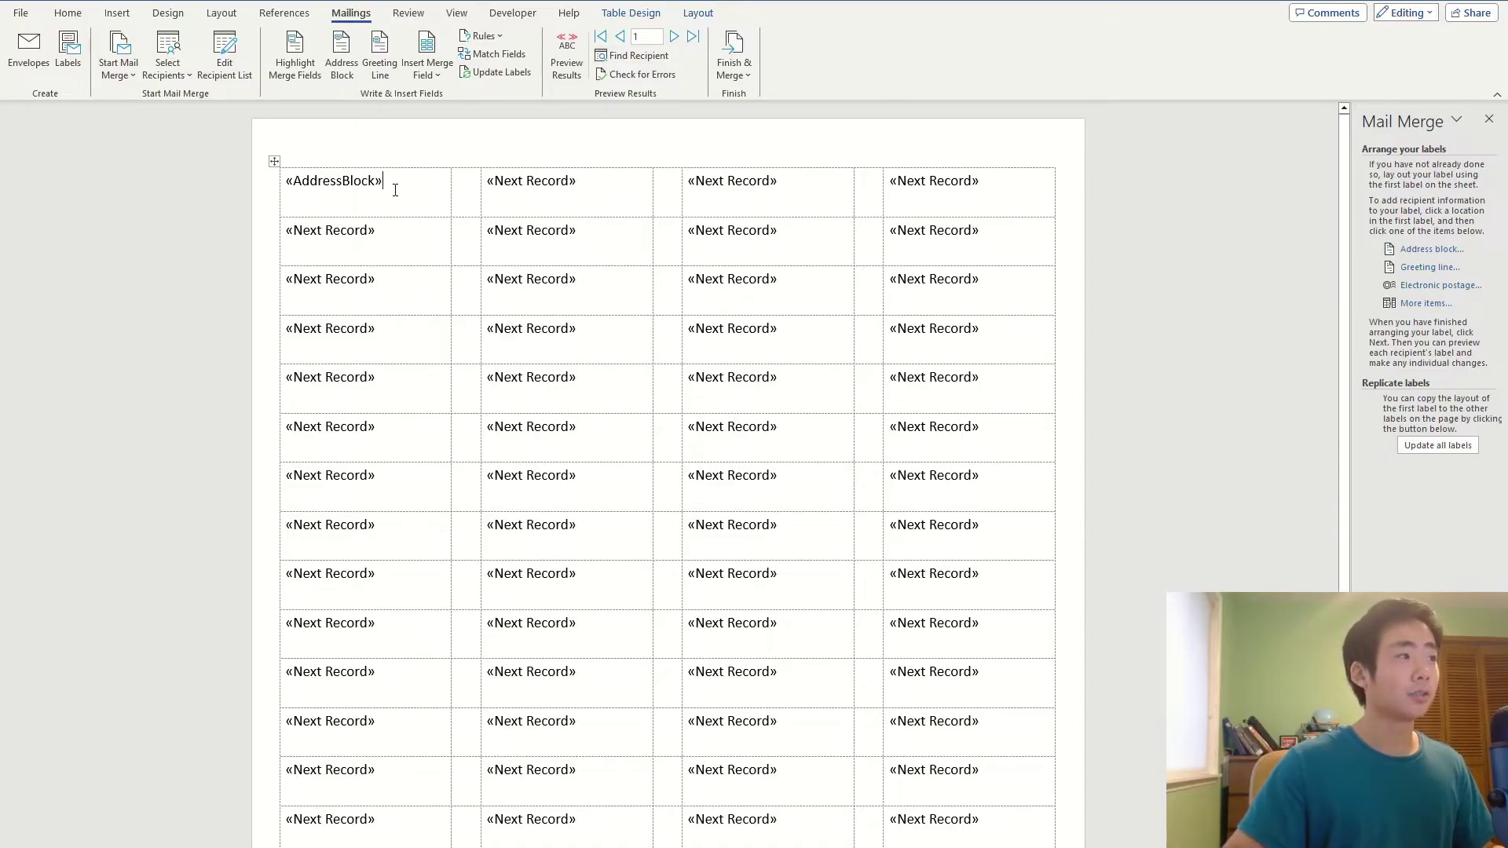
# Update all labels with the address block and preview the merged labels
pyautogui.click(1453, 450)
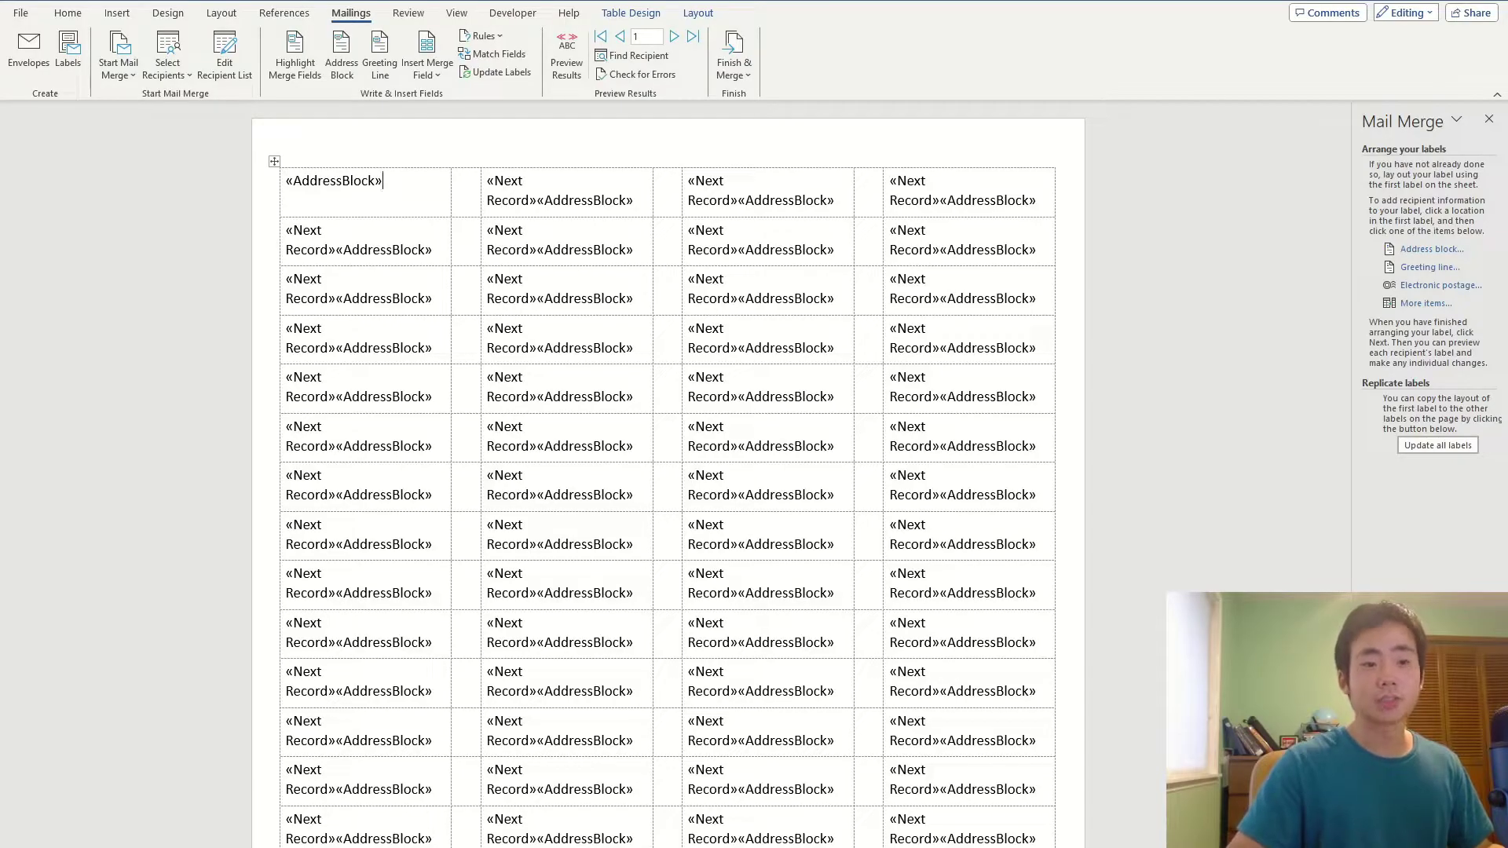
pyautogui.click(1406, 813)
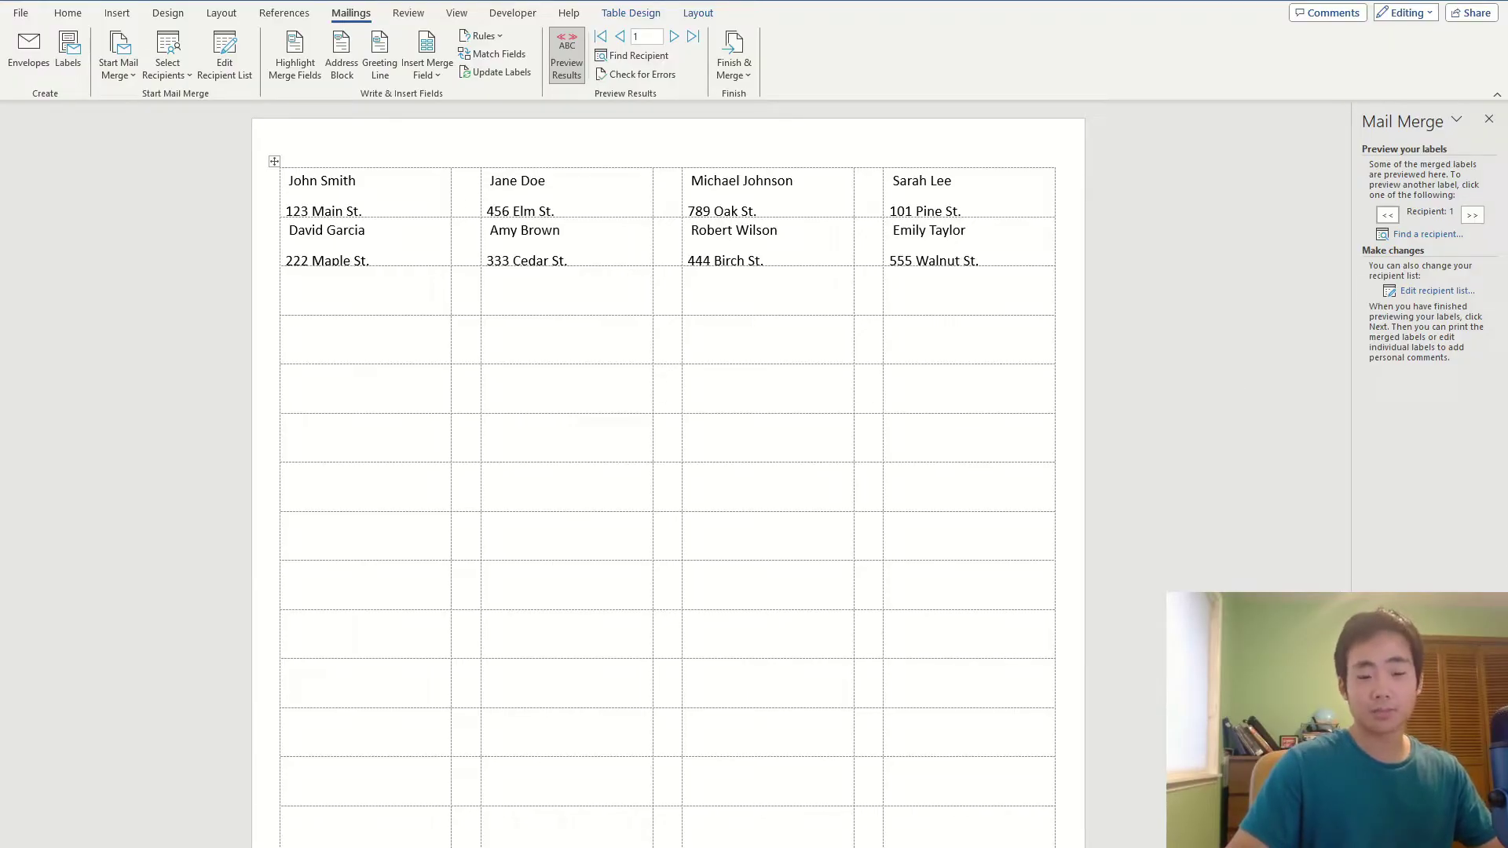
# Complete the merge and print all records to Microsoft Print to PDF
pyautogui.click(1407, 817)
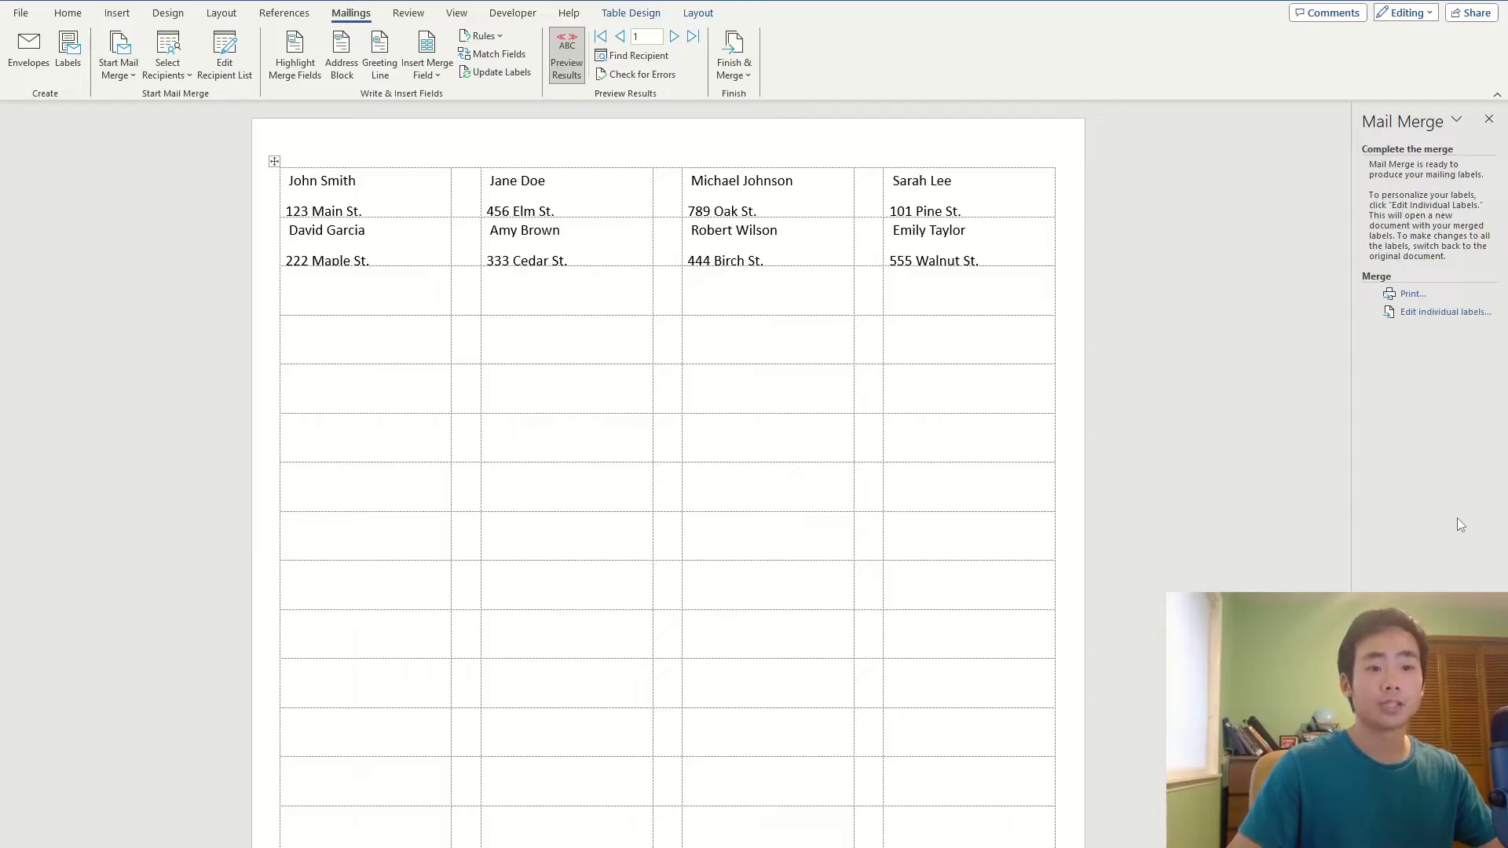
pyautogui.click(1408, 296)
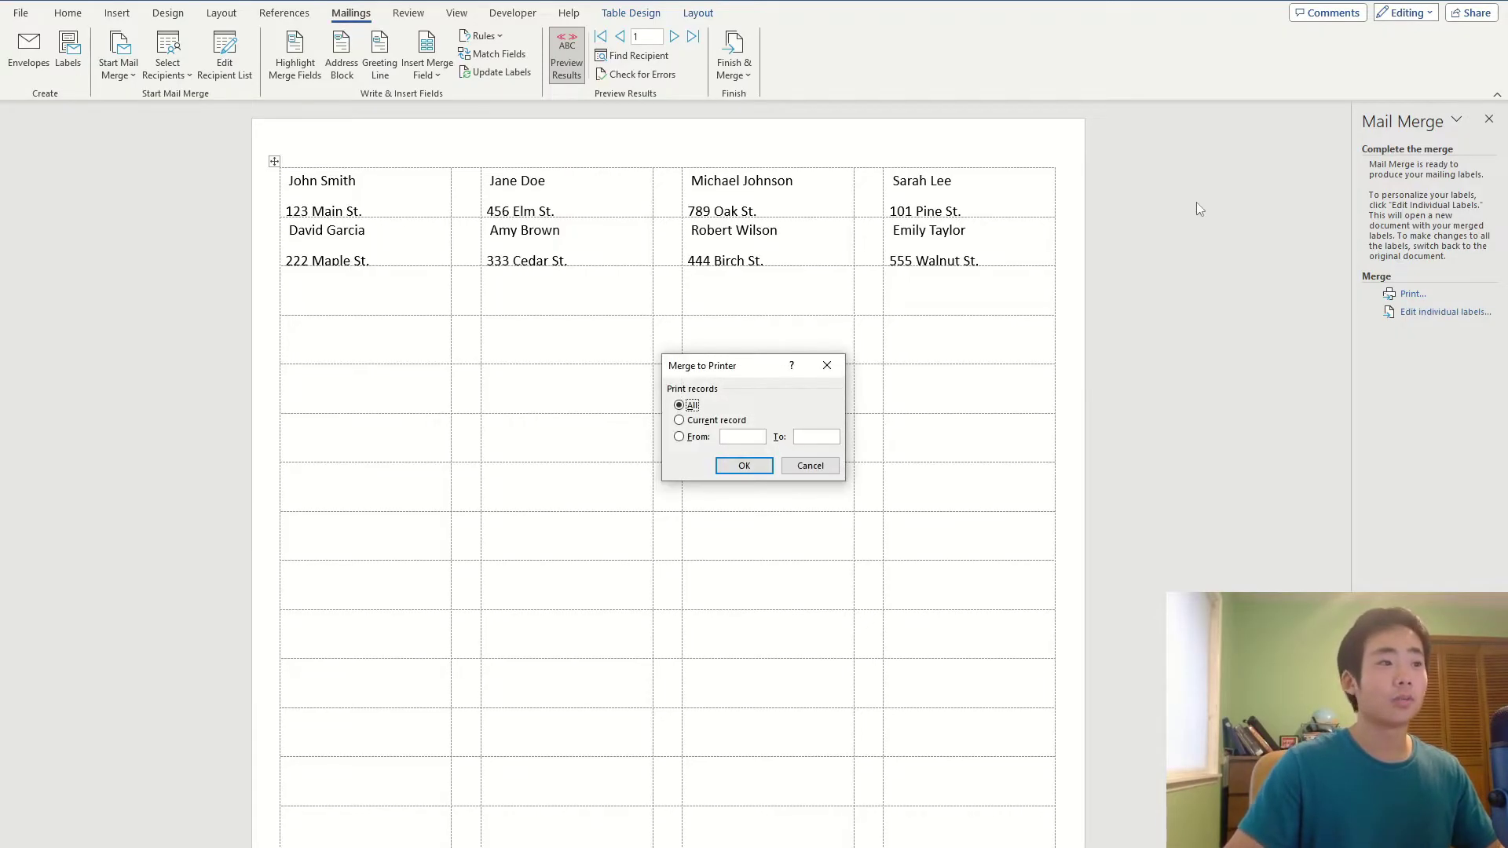
pyautogui.click(743, 465)
pyautogui.click(862, 303)
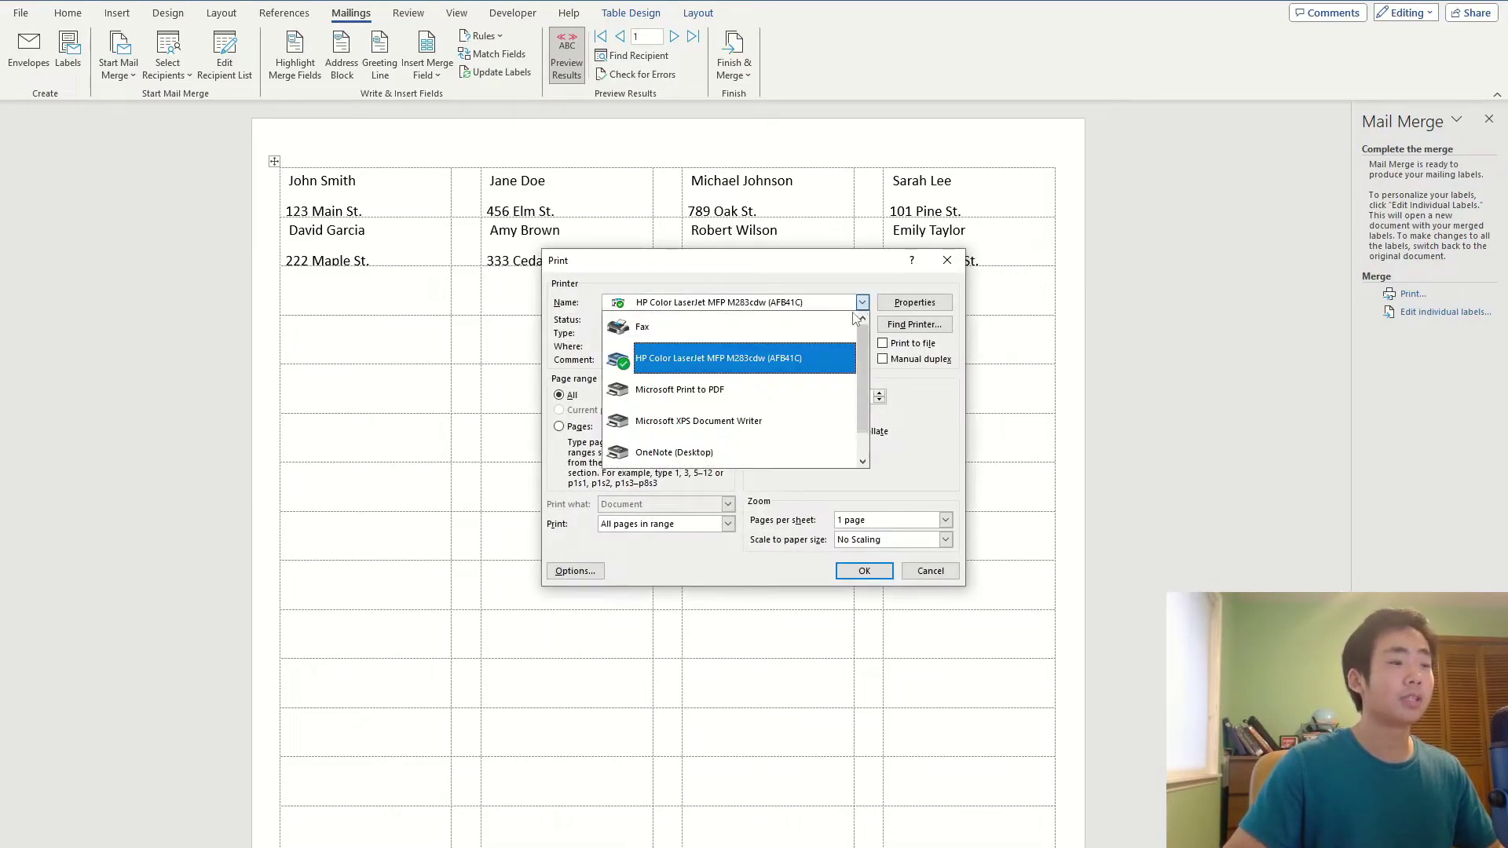
pyautogui.click(753, 388)
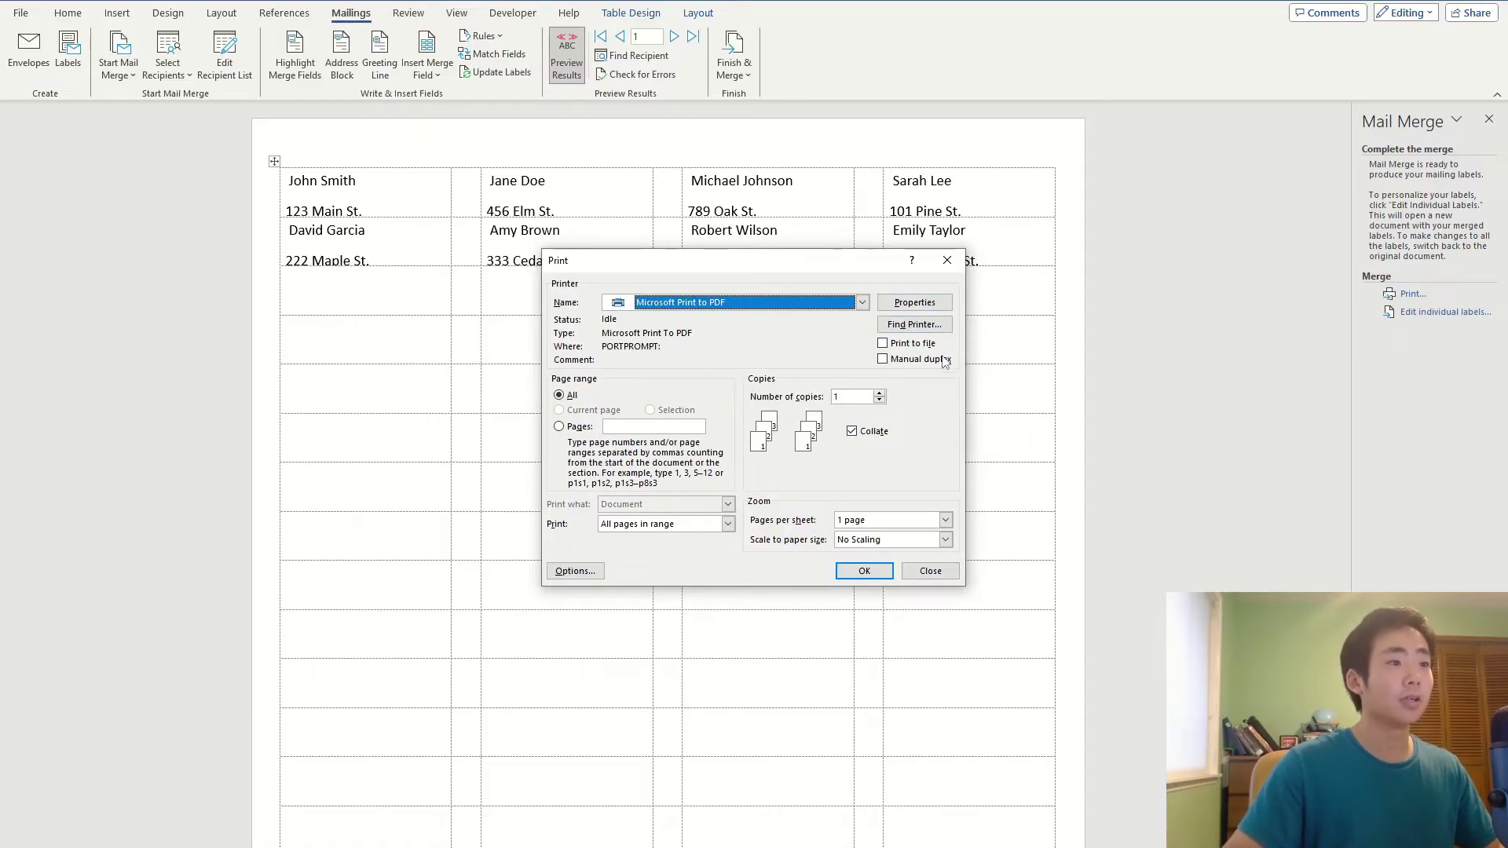
pyautogui.click(863, 571)
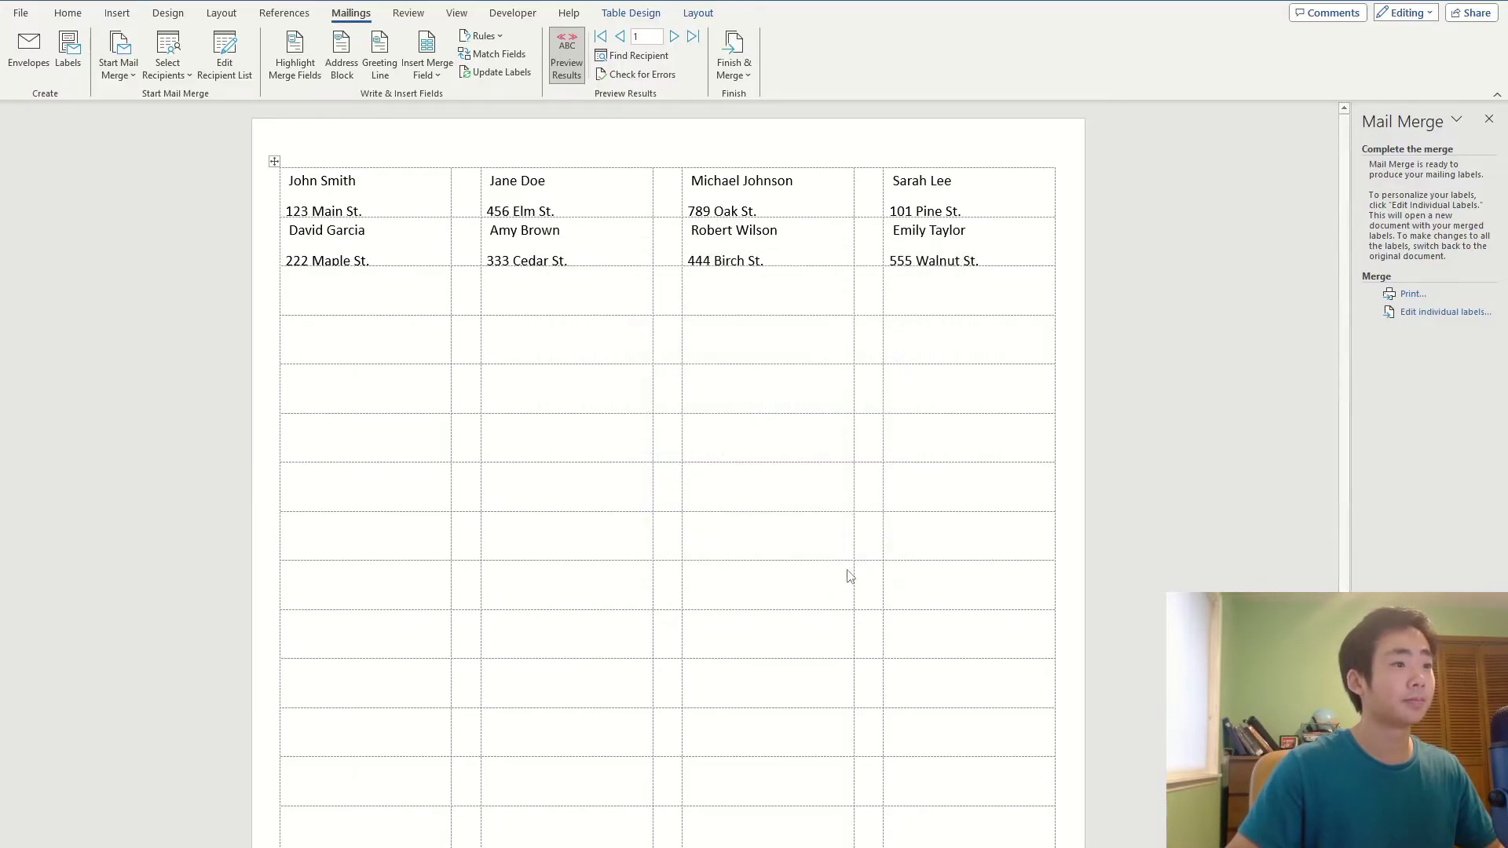
# Save the PDF as 'avery address labels' in DataSciencePrograms and browse to it in File Explorer
pyautogui.scroll(-3, 108, 294)
pyautogui.scroll(3, 98, 220)
pyautogui.scroll(-2, 91, 157)
pyautogui.click(79, 135)
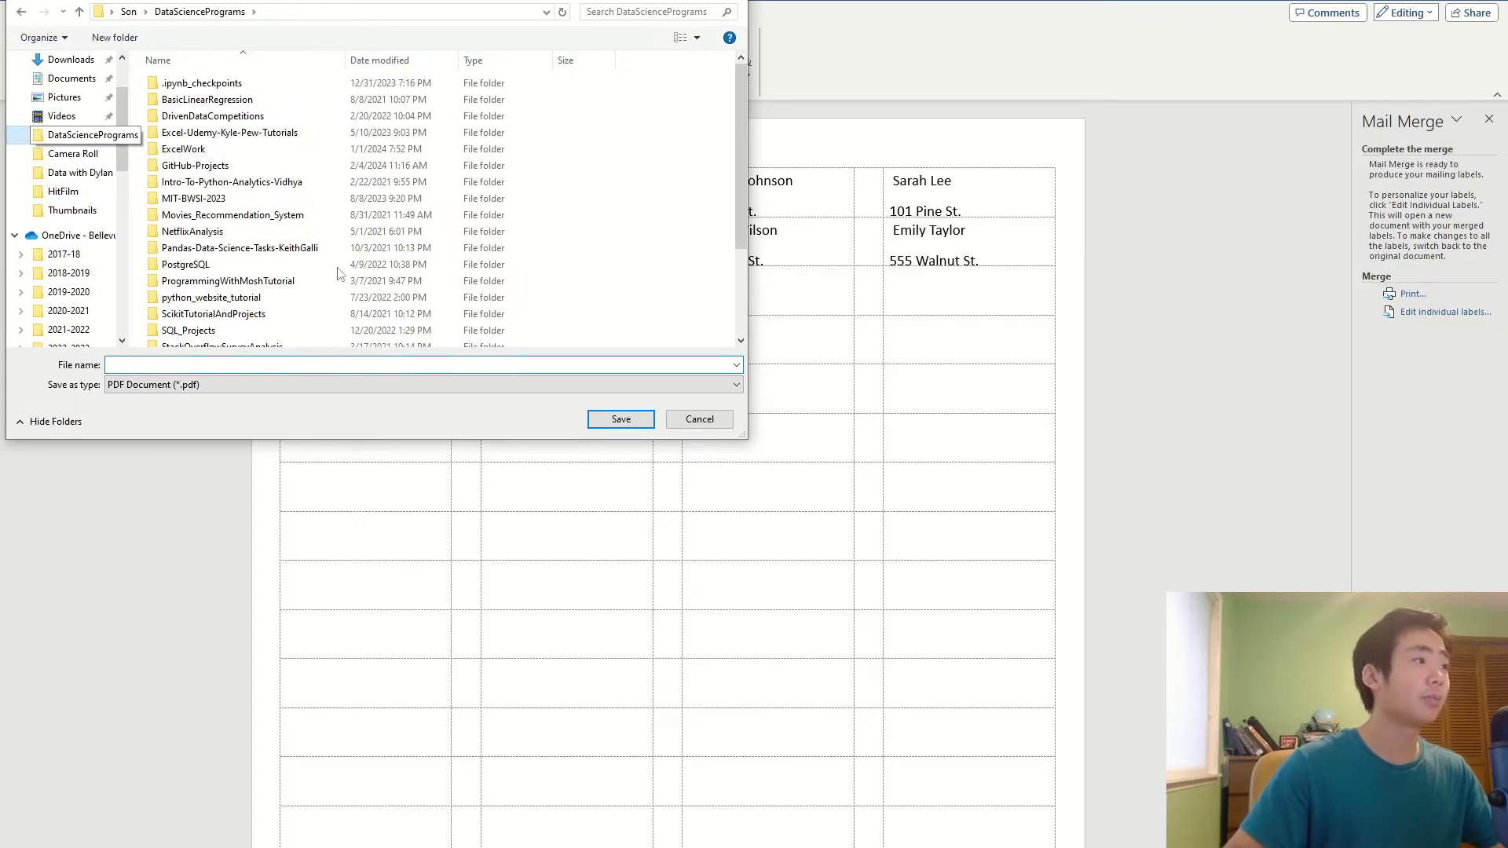
pyautogui.click(398, 366)
pyautogui.write('avery address lab')
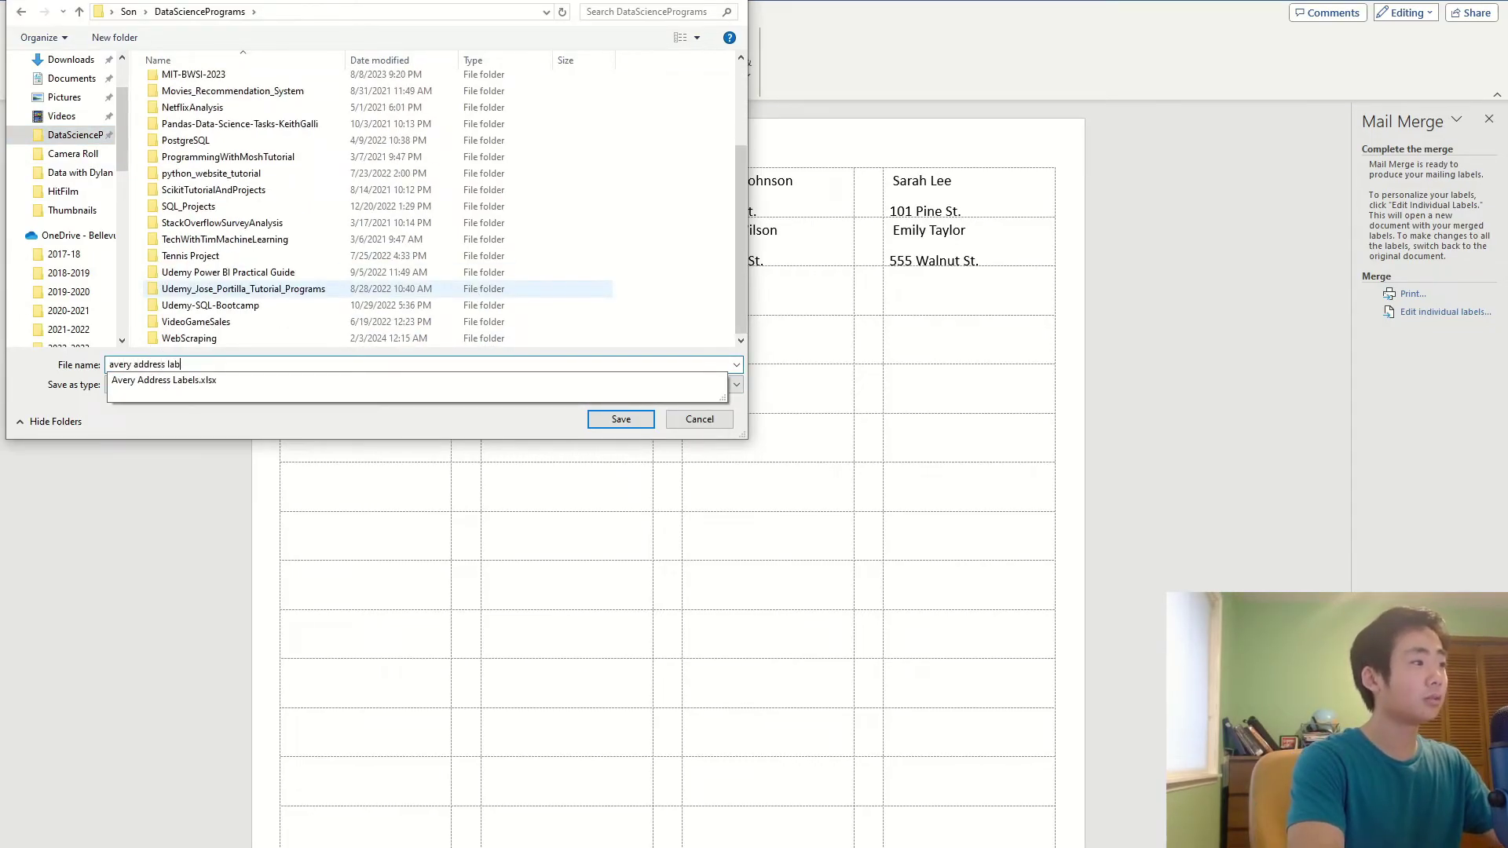
pyautogui.write('els')
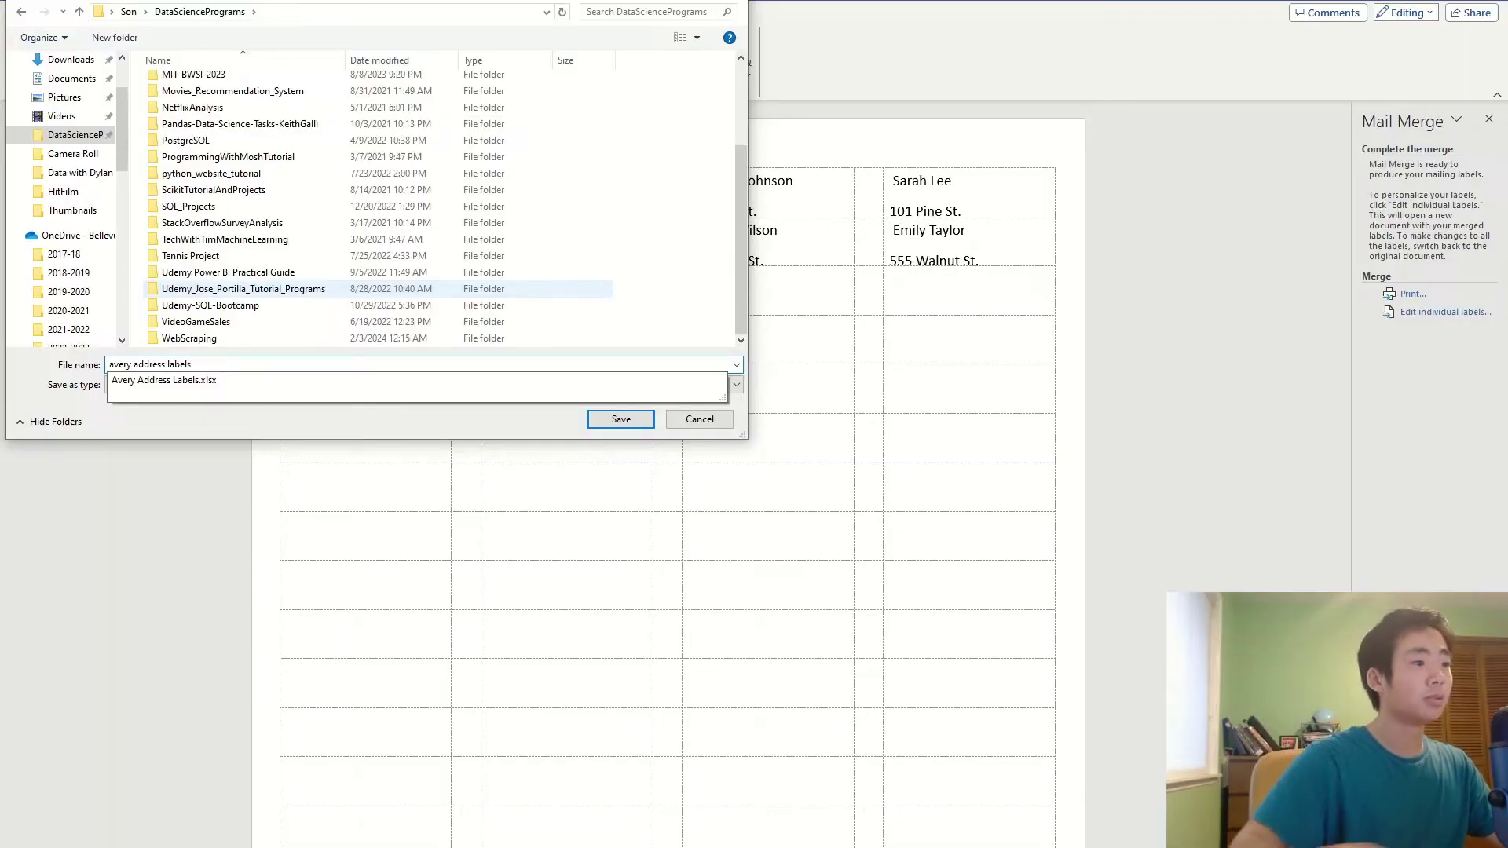
pyautogui.click(609, 420)
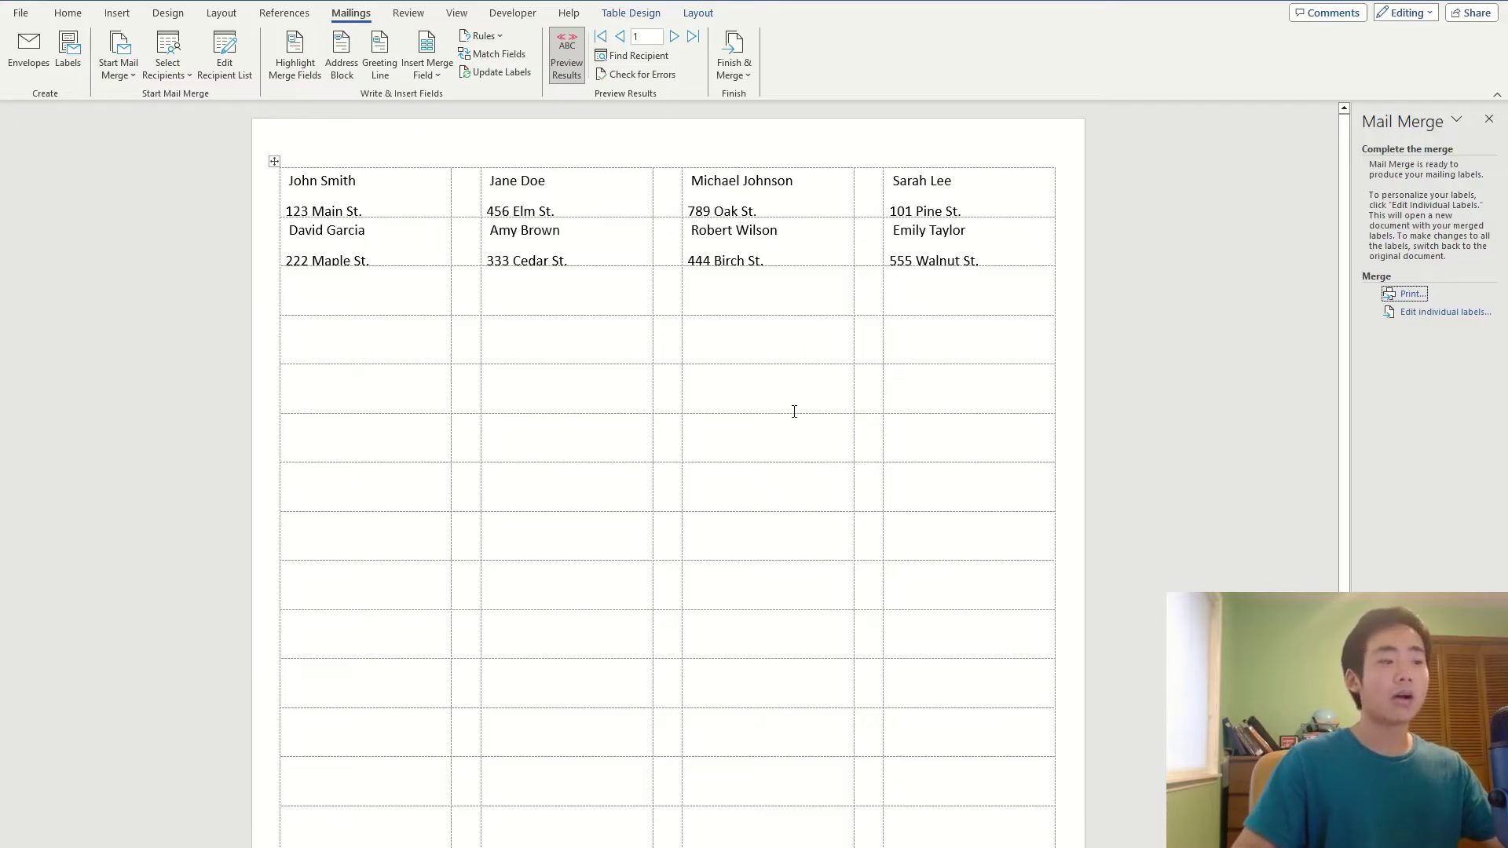
pyautogui.press('super+e')
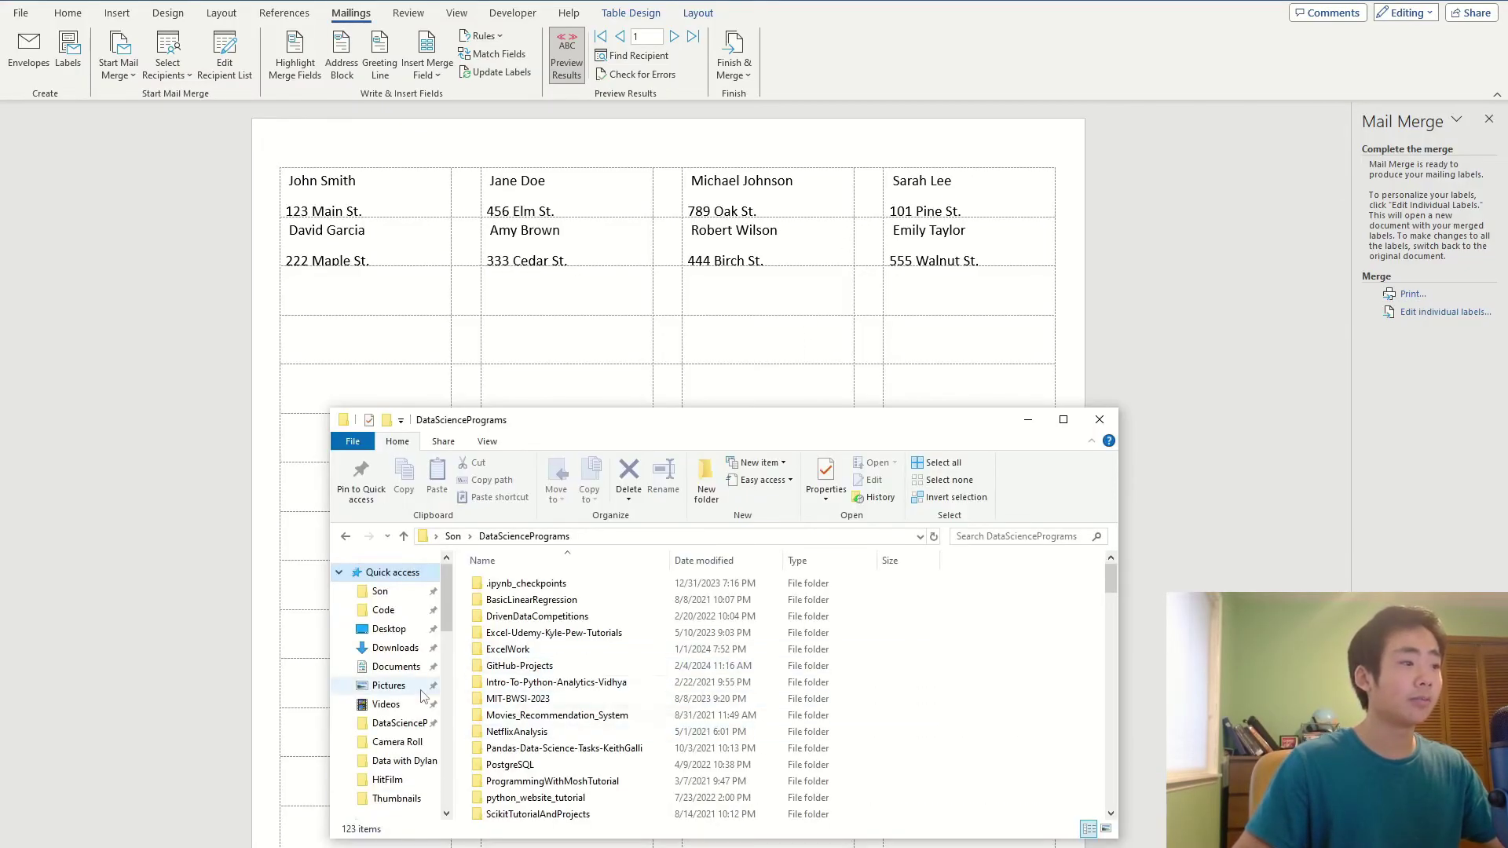
pyautogui.scroll(-10, 628, 720)
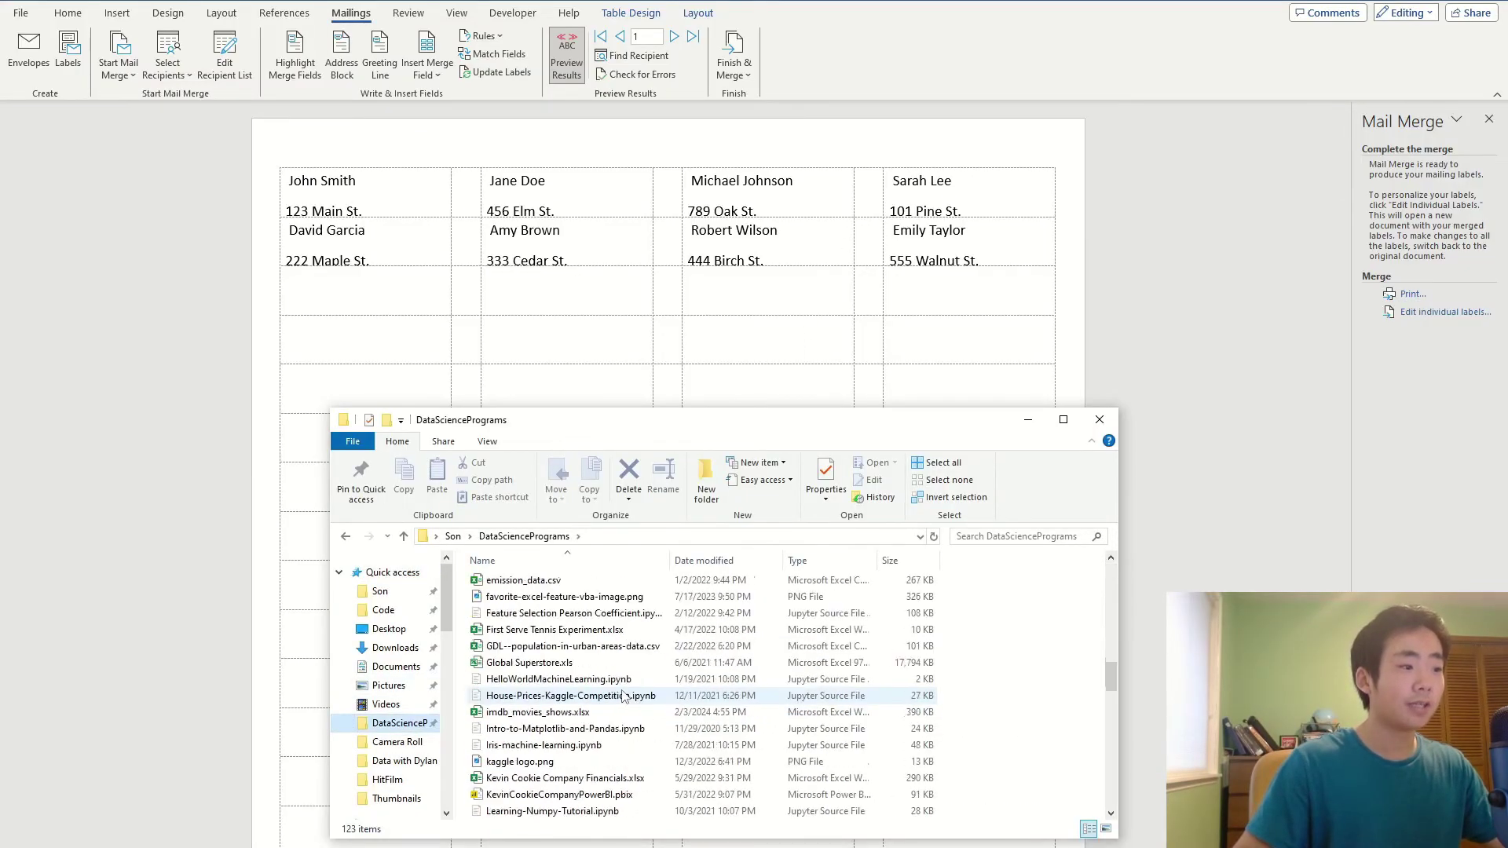
pyautogui.doubleClick(550, 661)
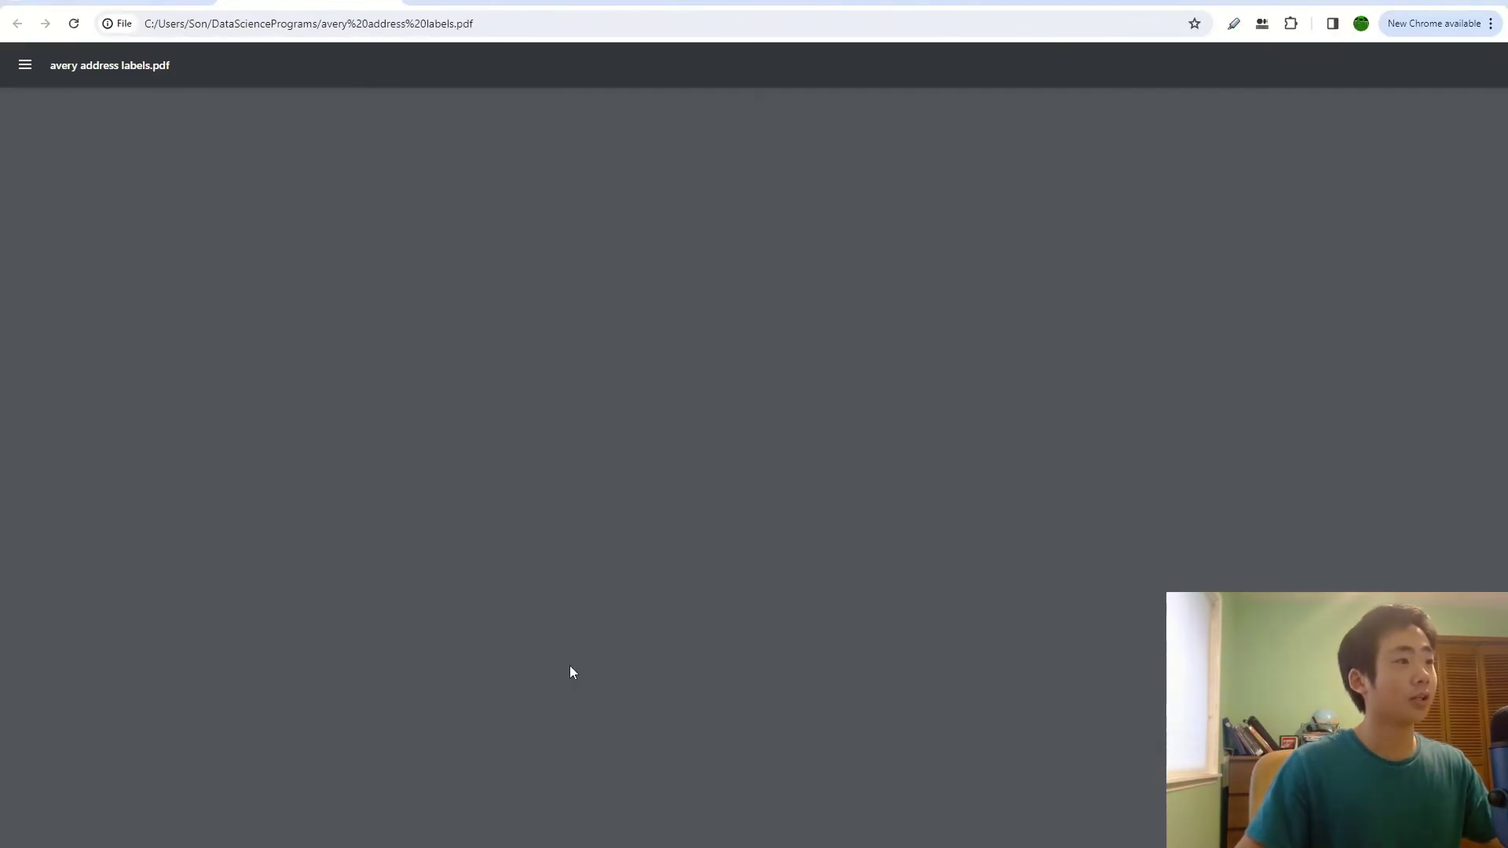
pyautogui.scroll(4, 518, 246)
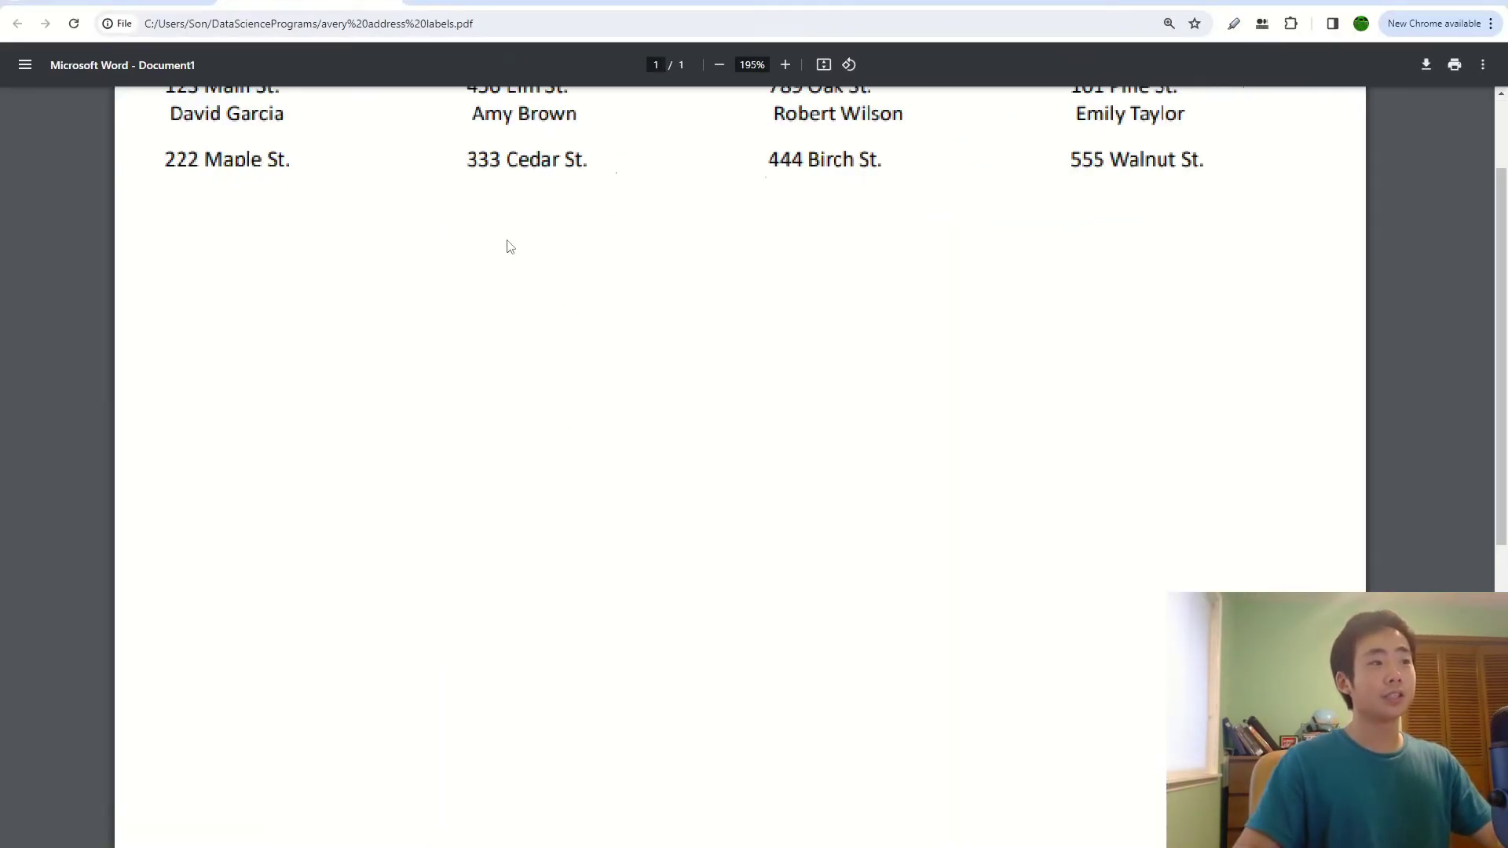
pyautogui.moveTo(189, 202); pyautogui.dragTo(304, 243)
pyautogui.click(466, 184)
pyautogui.moveTo(466, 190); pyautogui.dragTo(560, 218)
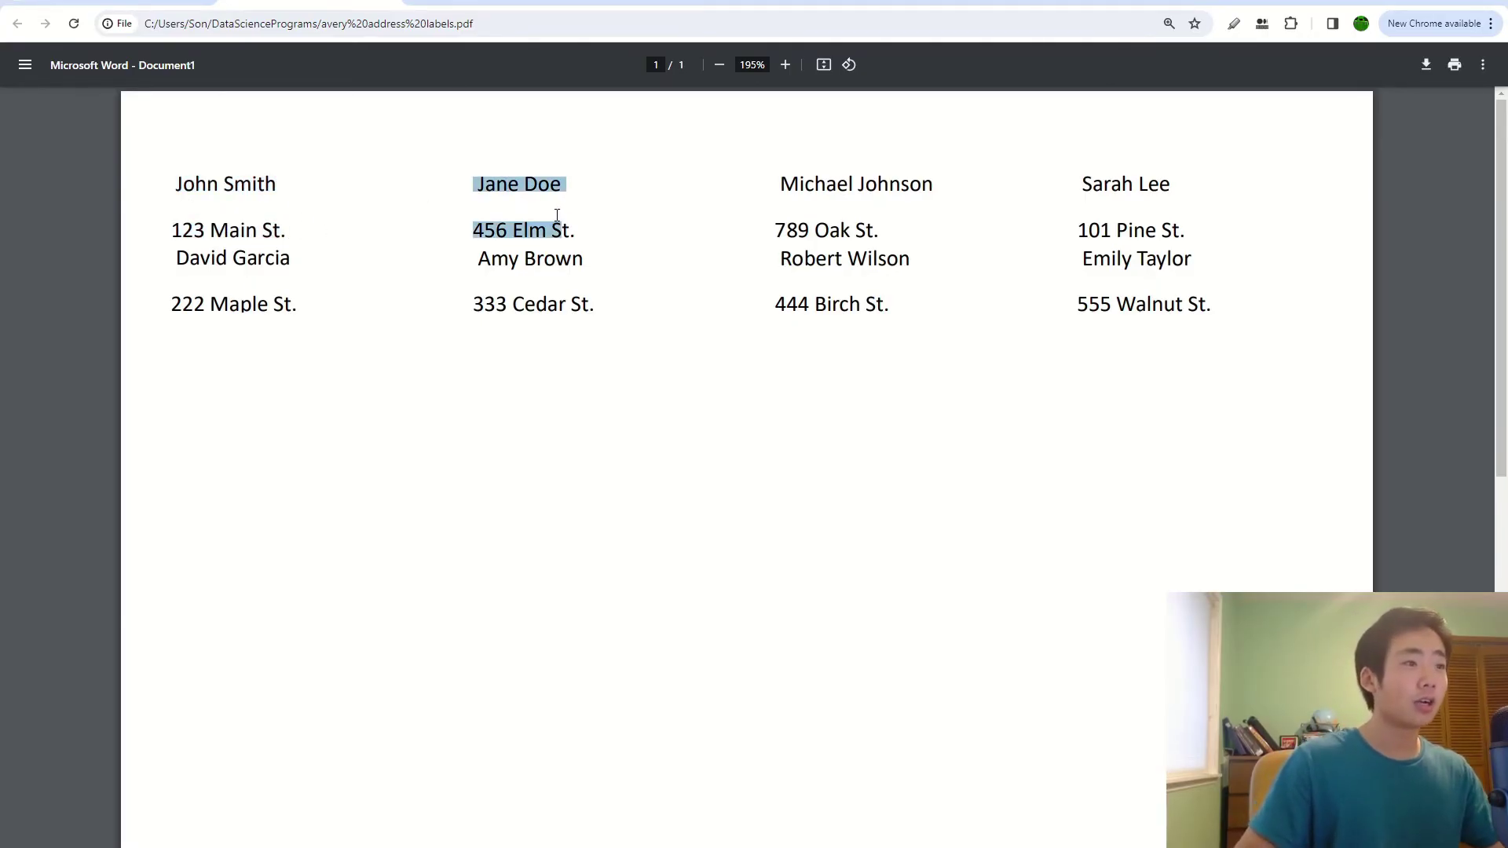
pyautogui.moveTo(775, 230); pyautogui.dragTo(1014, 303)
pyautogui.click(1013, 309)
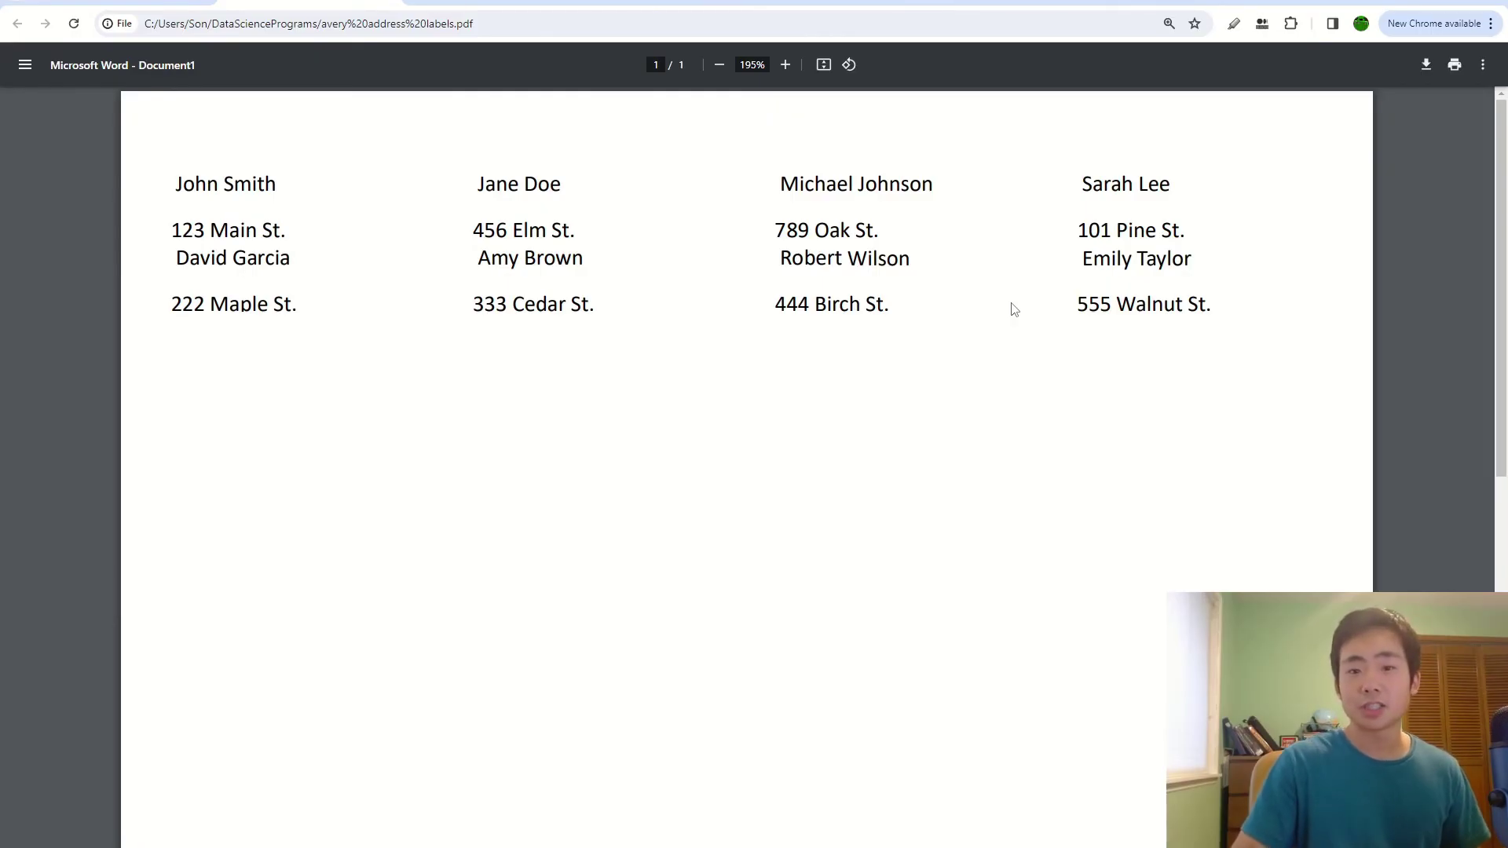